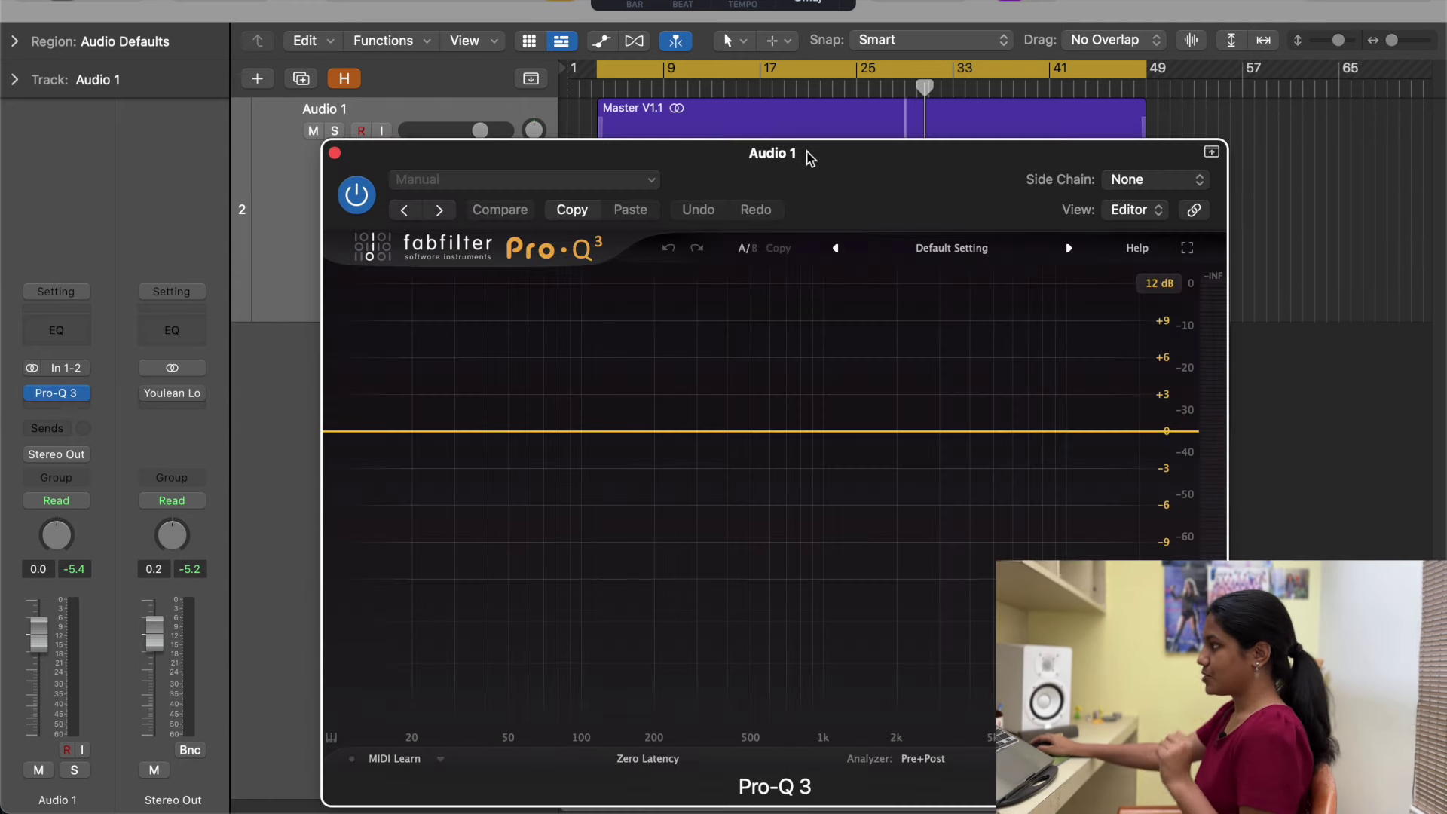
- Reposition the Pro-Q 3 window so it sits above the track region
drag(807, 154, 799, 114)
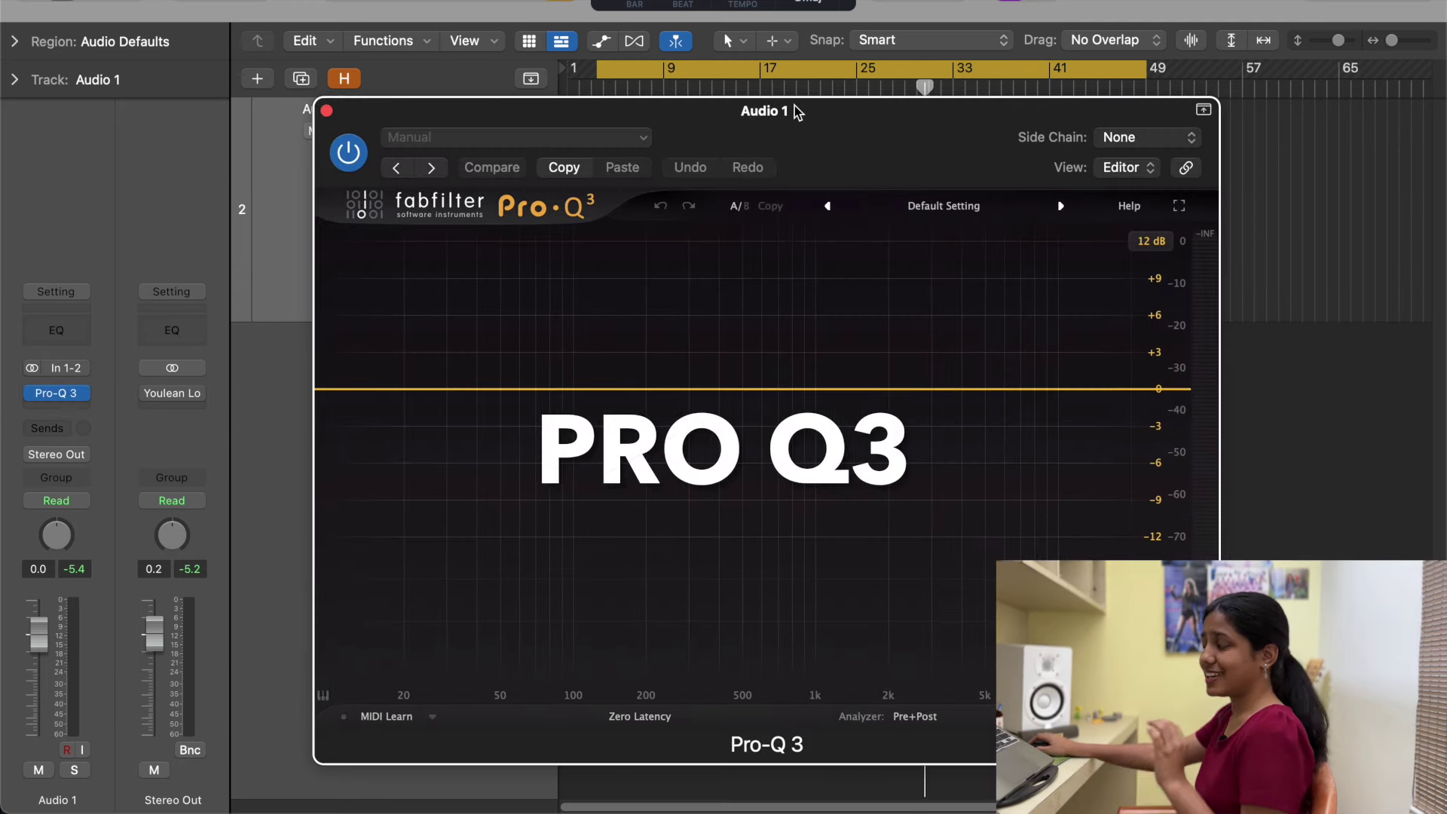
drag(798, 112, 812, 239)
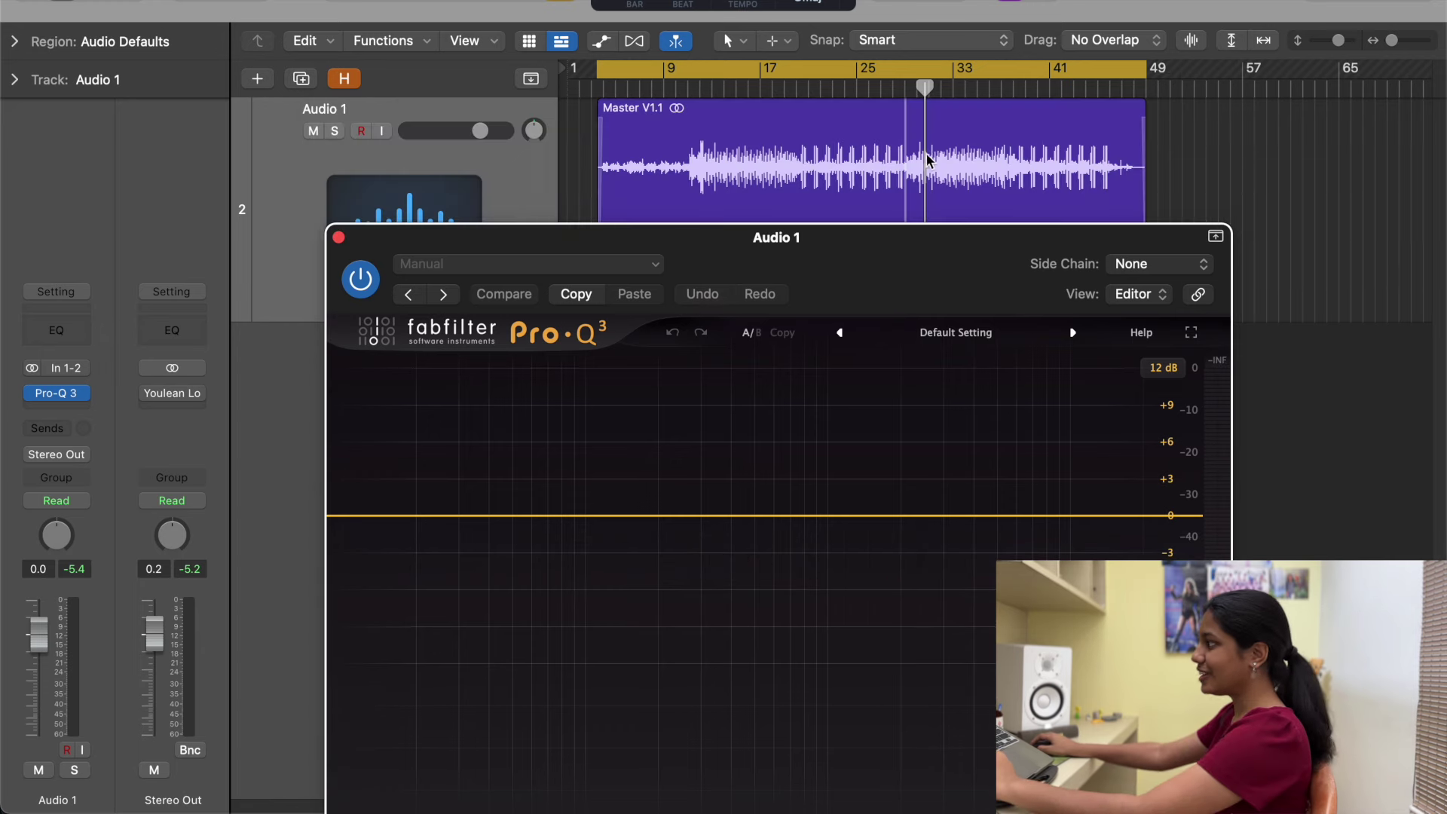
drag(912, 268, 884, 164)
- Play the master track and use Spectrum Grab to freeze the analyzer's loudest peaks
key(space)
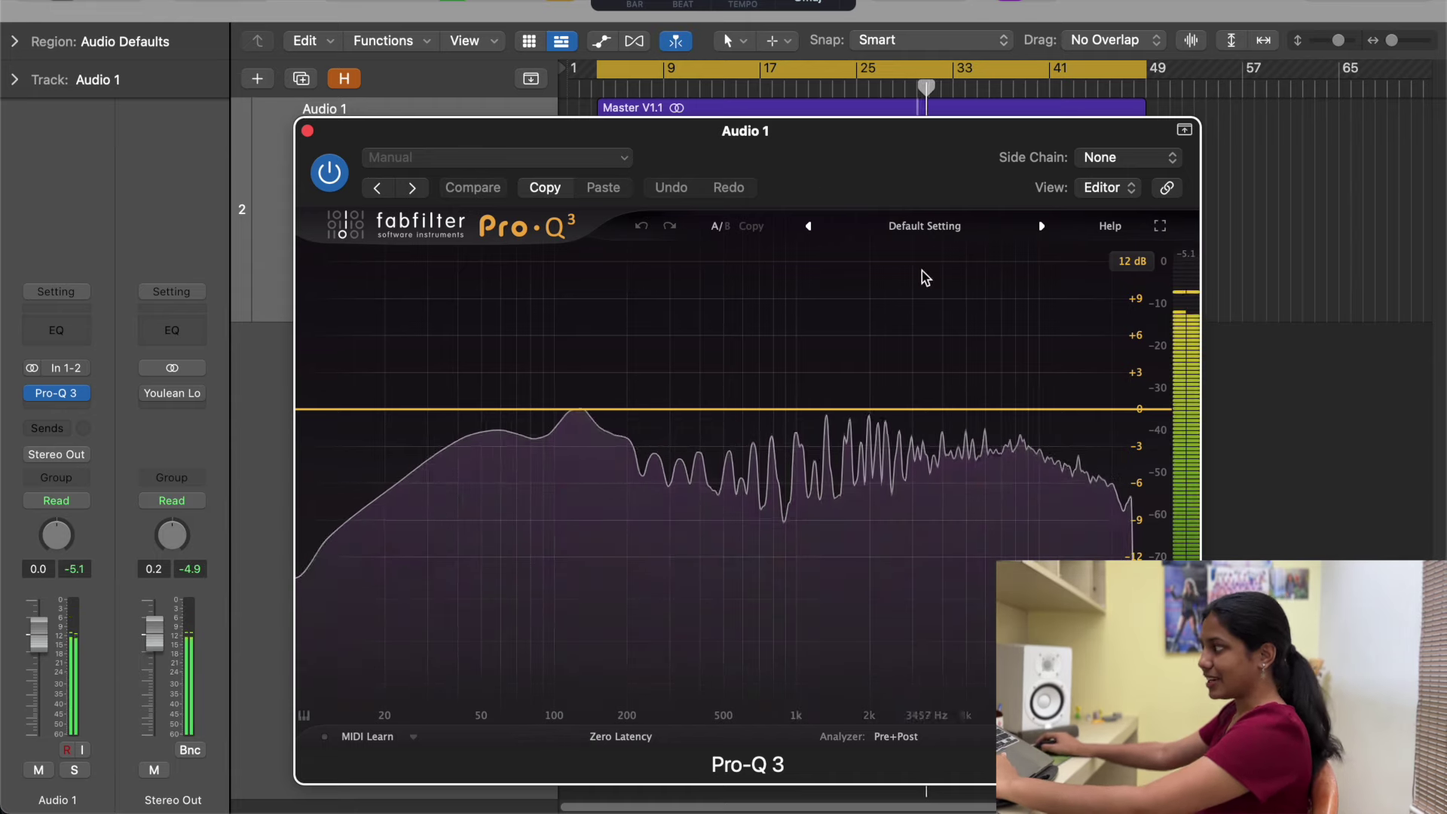
key(space)
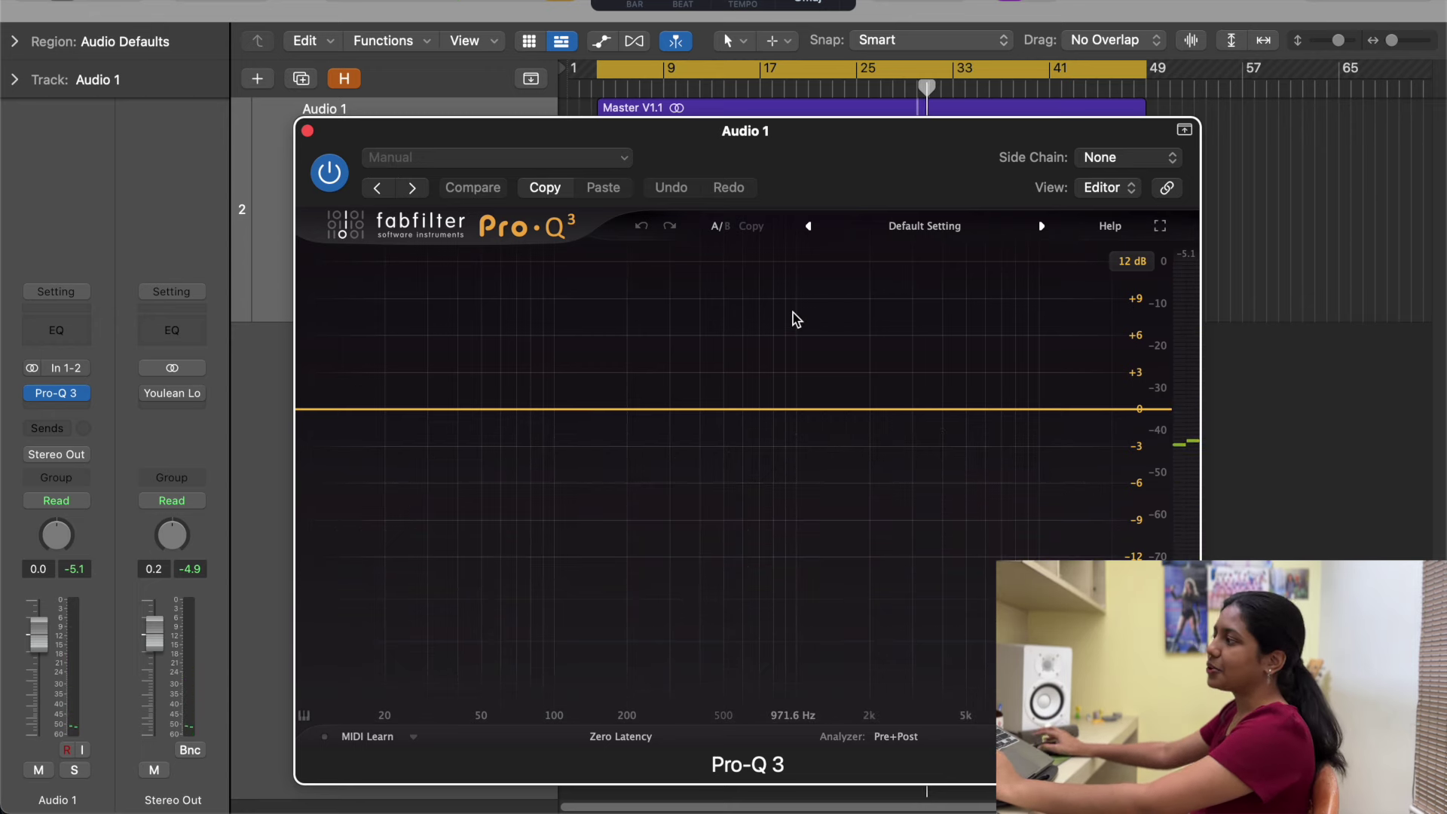
key(space)
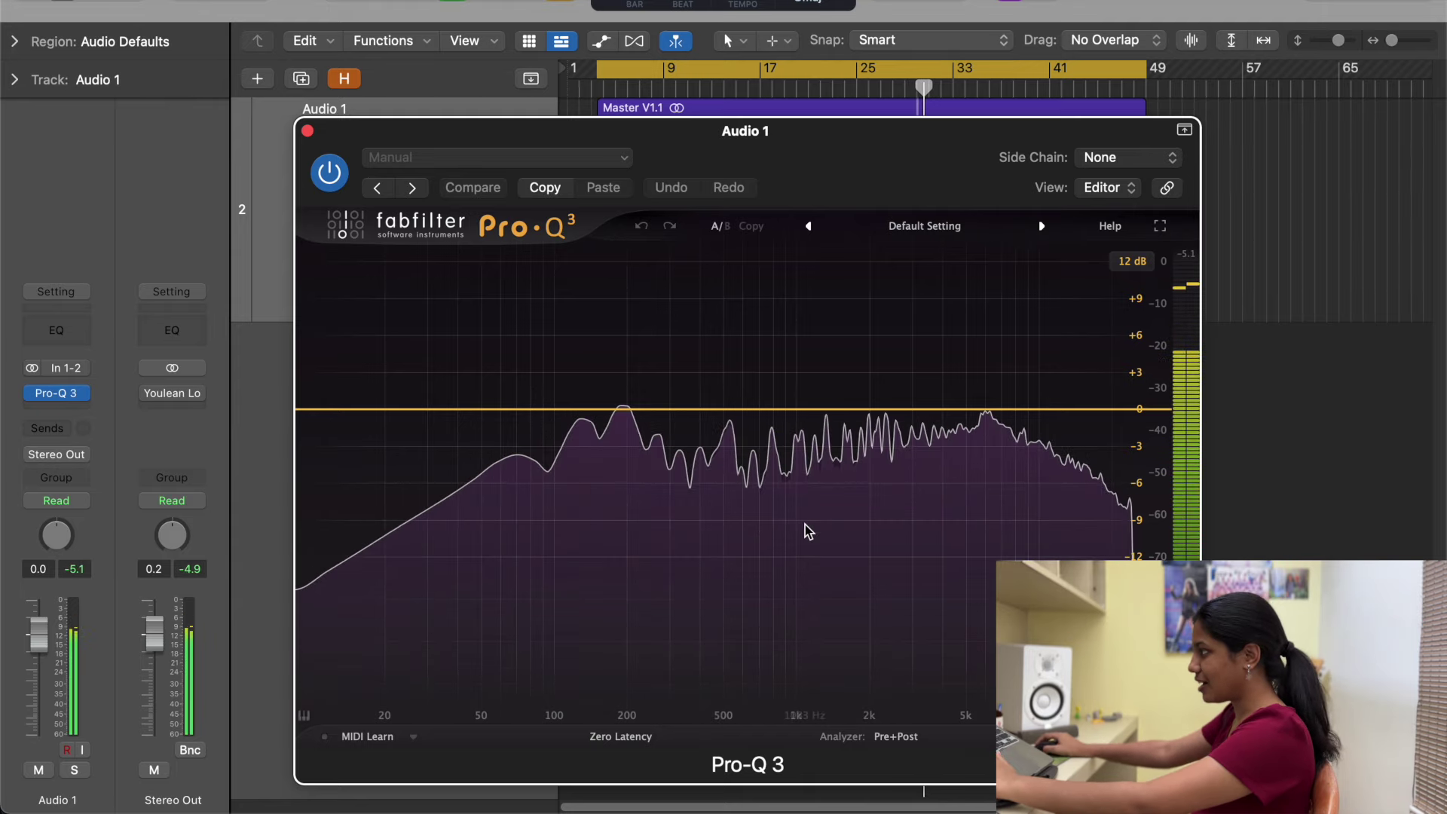
drag(796, 521, 745, 468)
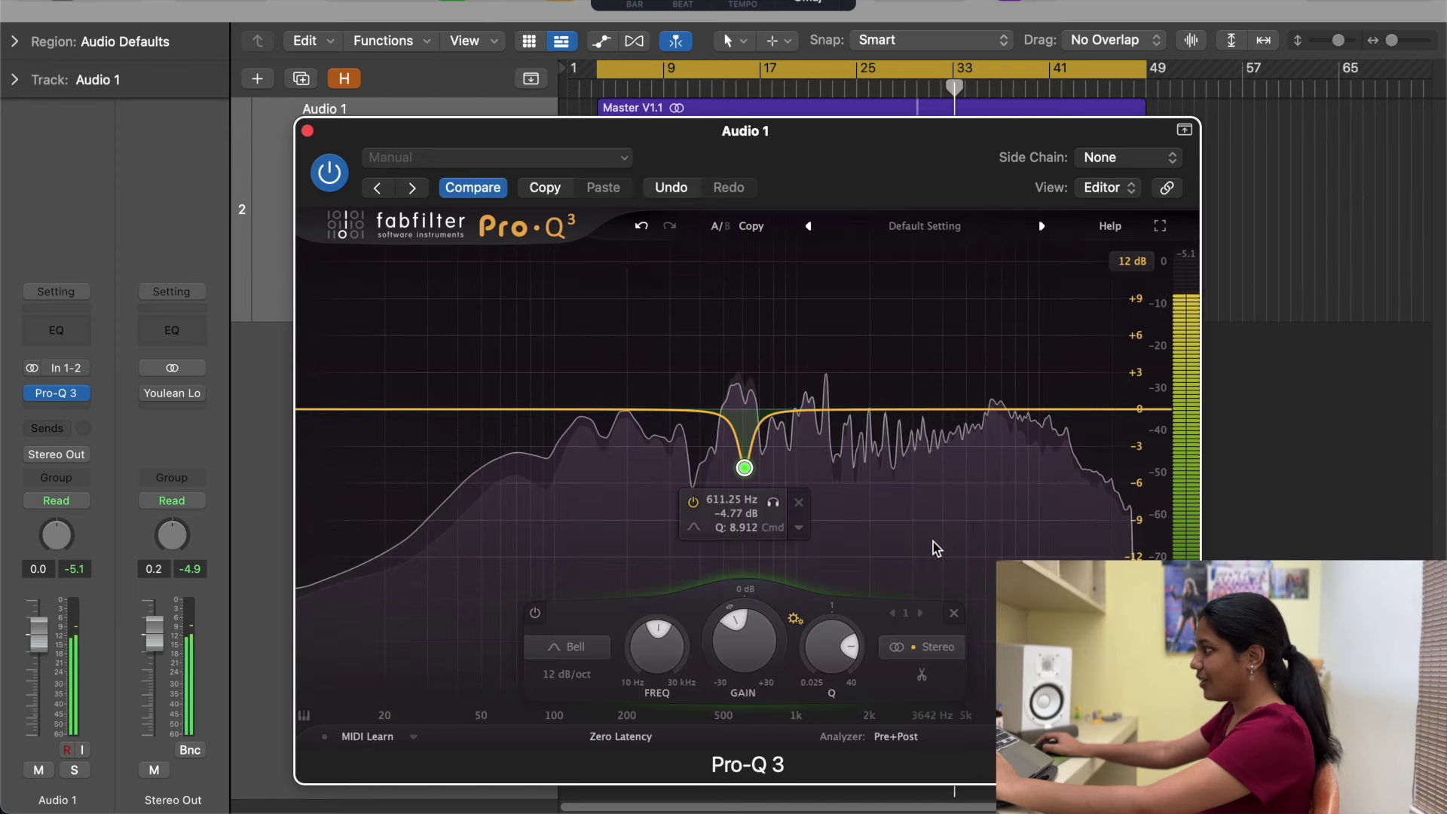
- Turn the 11 kHz peak into a gentle High Shelf boost near 6.7 kHz, then stop playback
mouse_move(872, 498)
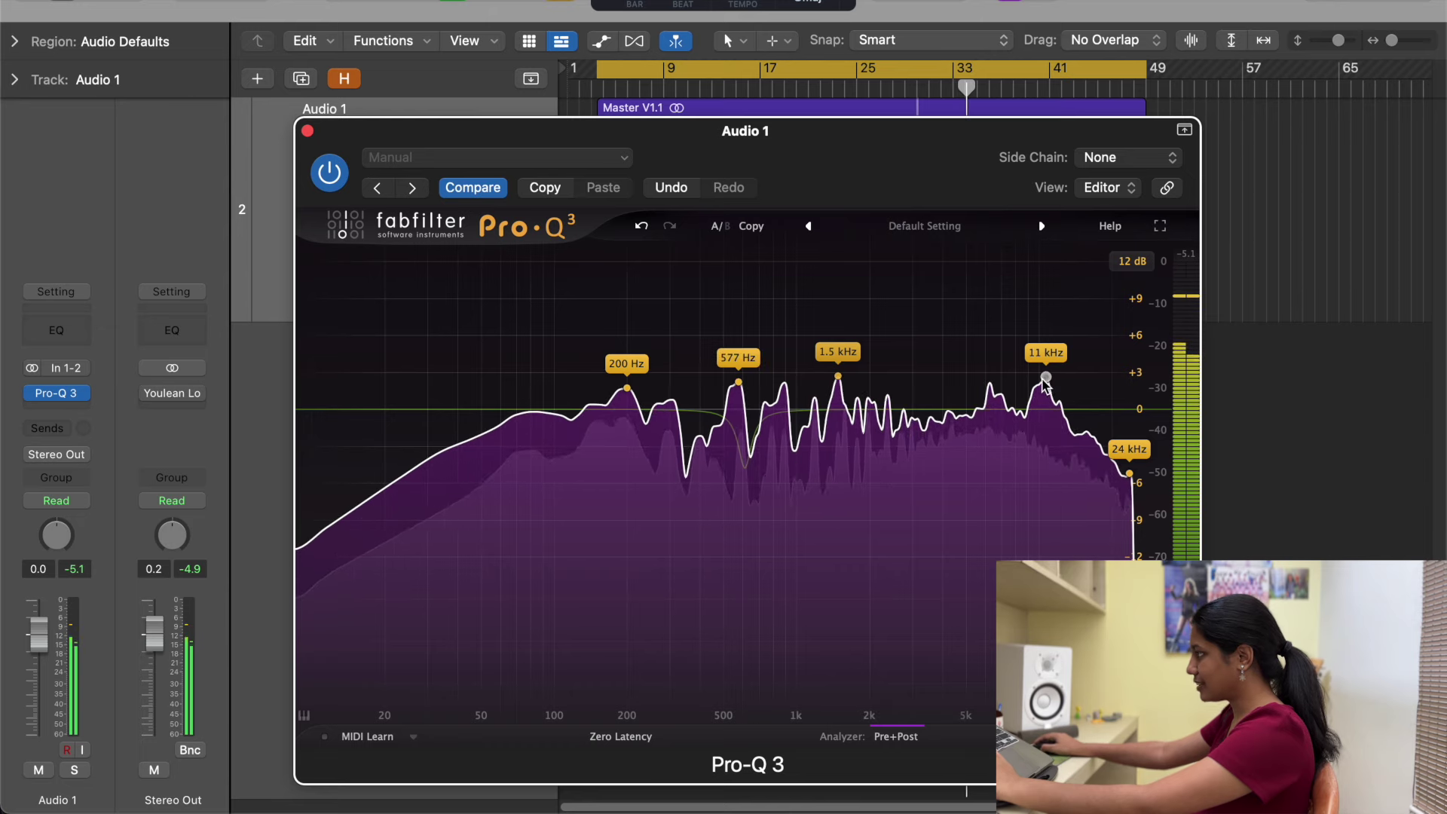
drag(1045, 383, 1046, 322)
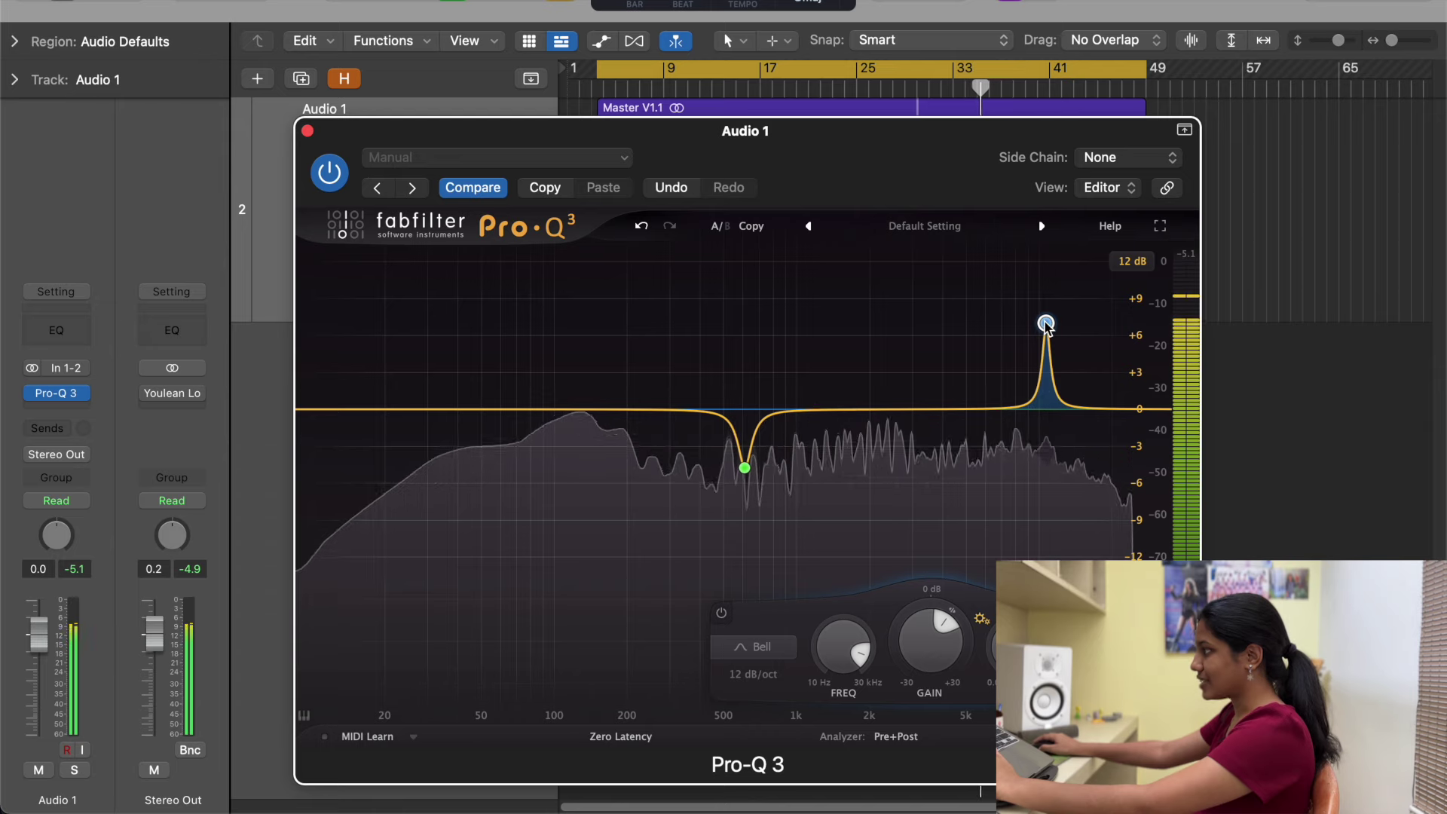
click(766, 650)
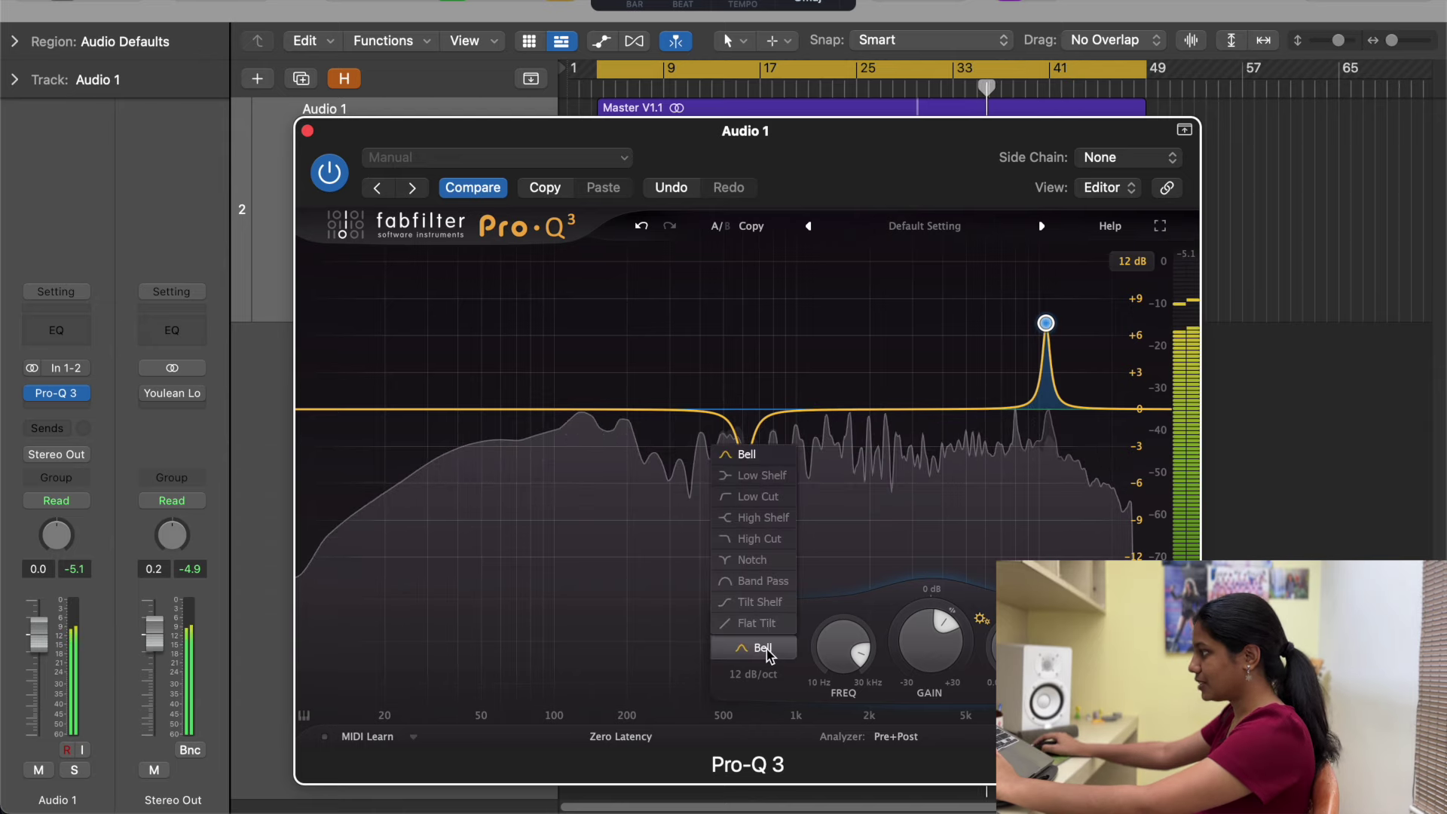
click(762, 519)
drag(1047, 322, 999, 398)
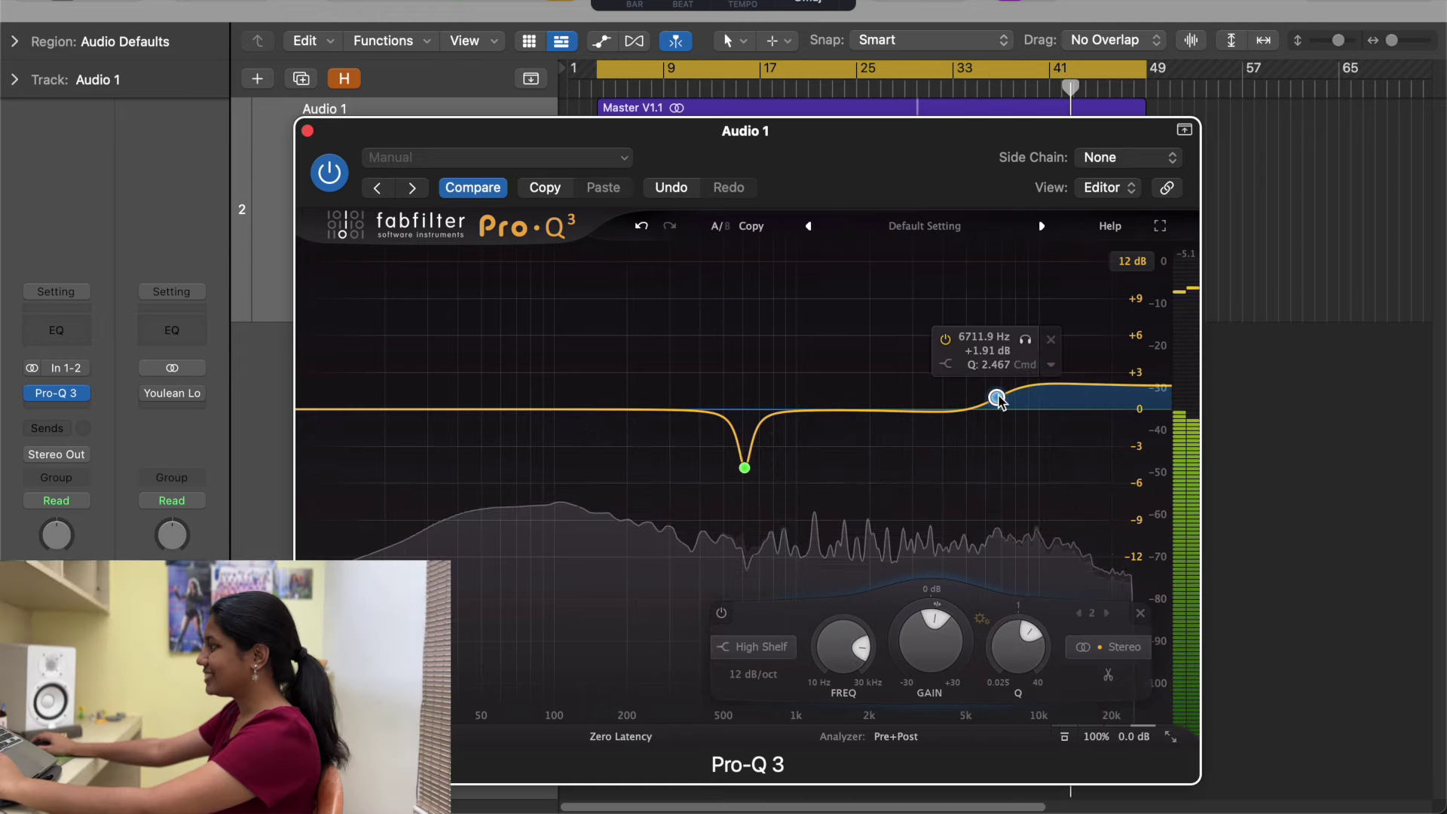
key(space)
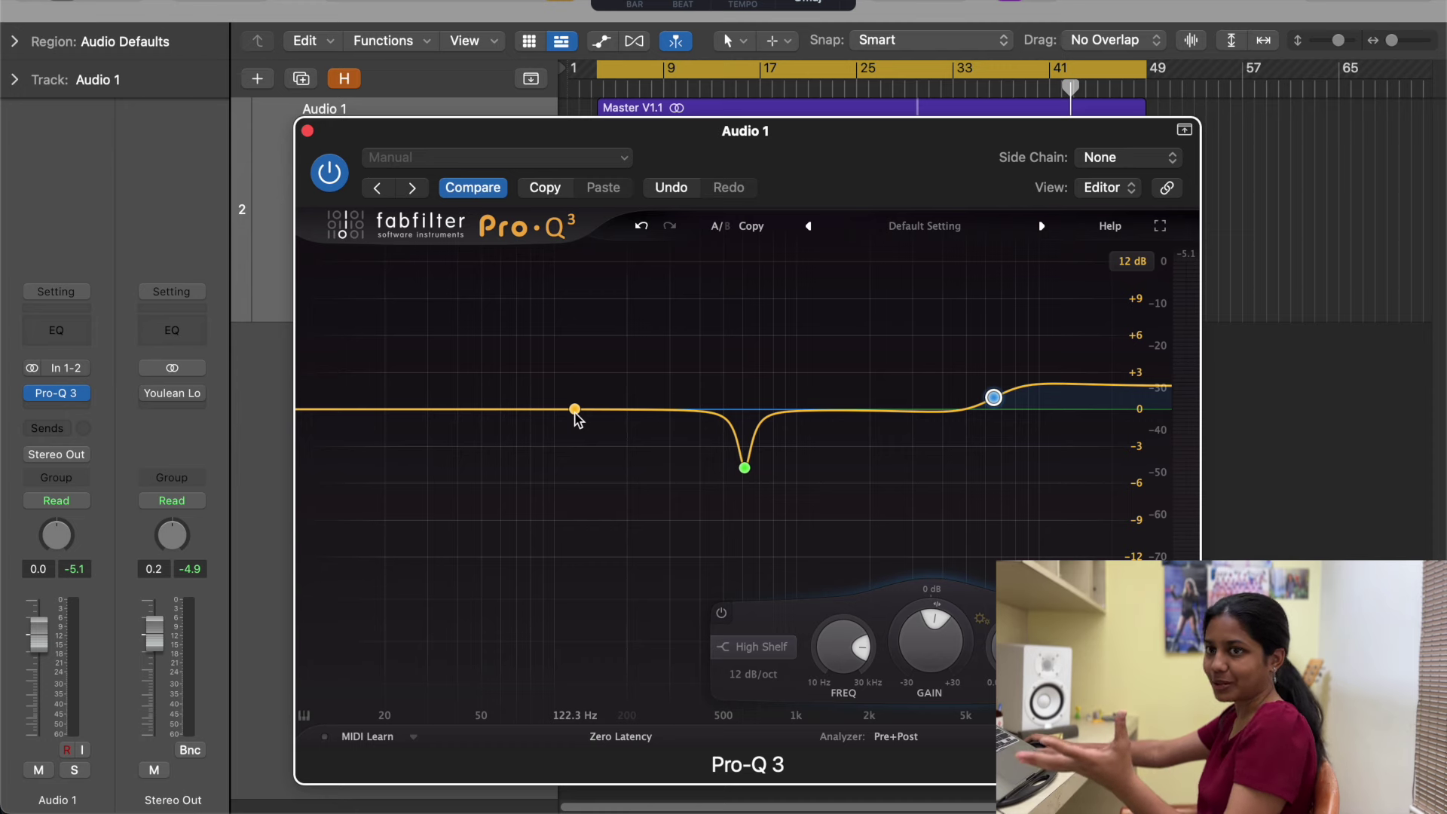
- Add bands: 111 Hz cut, 50 Hz boost, 28 Hz low shelf, mid cuts, 1 kHz boost, 2.8 kHz cut, top shelf
drag(576, 413, 643, 359)
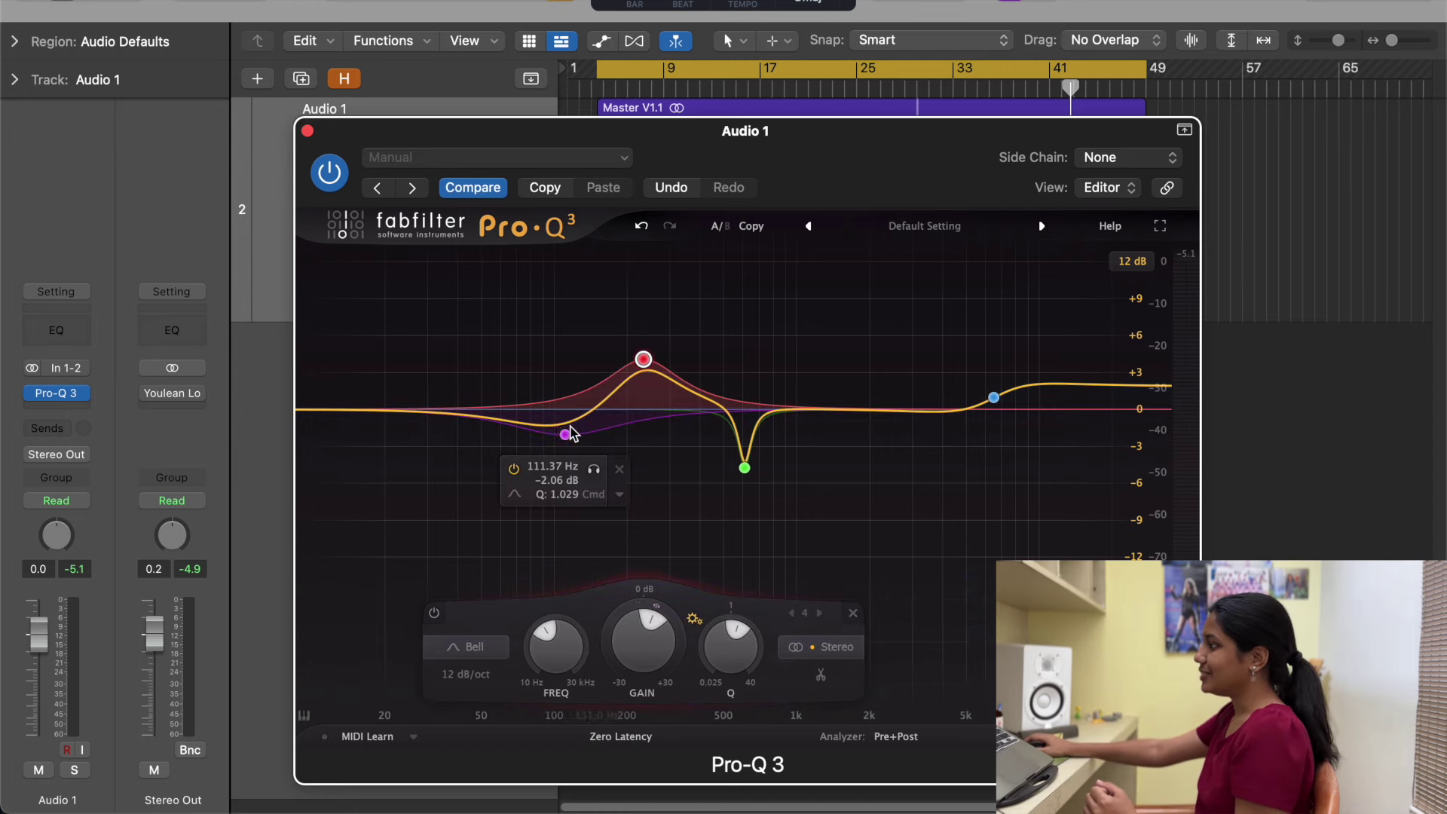
drag(502, 427, 449, 359)
click(419, 429)
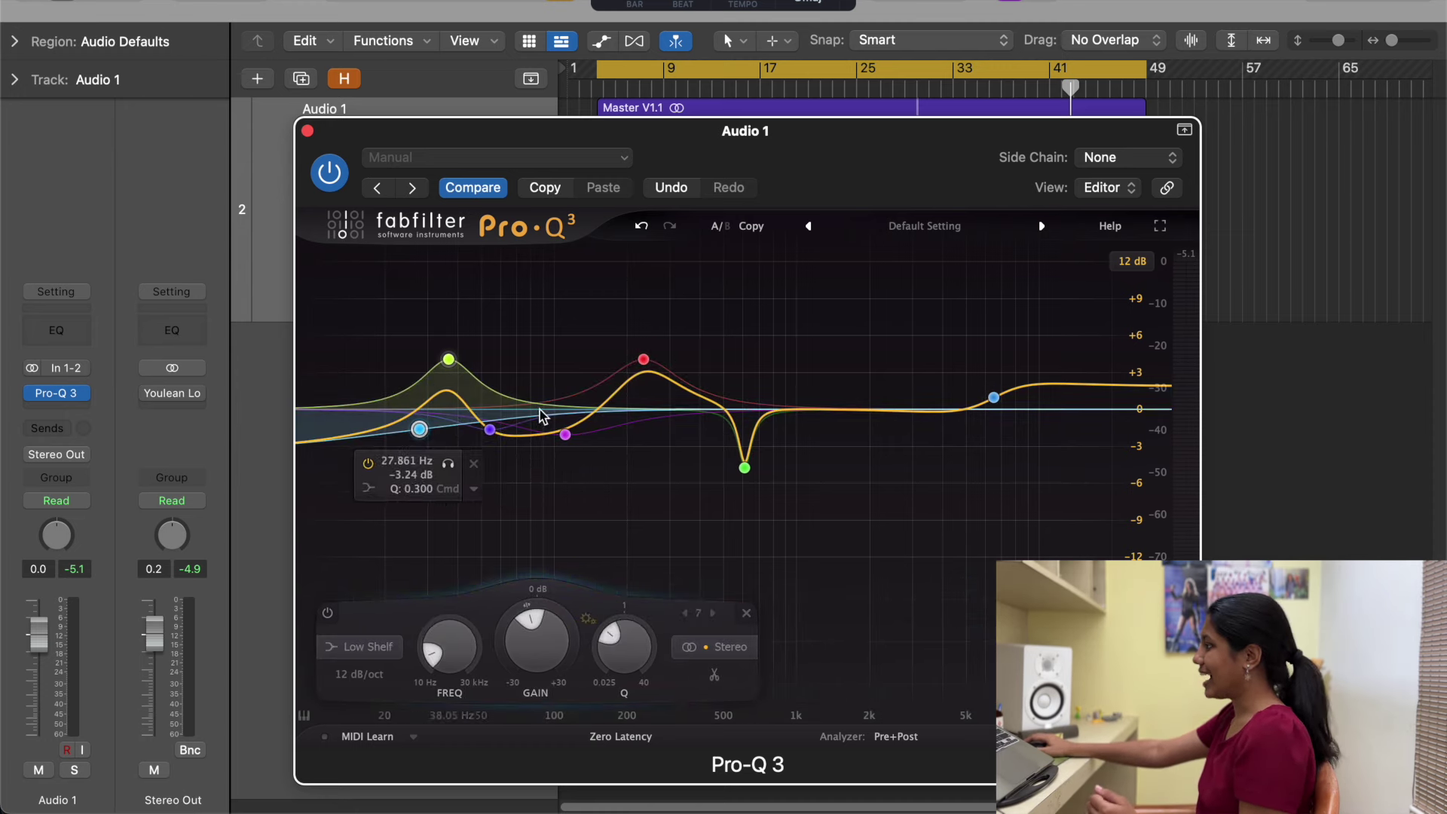
drag(784, 407, 791, 389)
click(810, 435)
click(857, 432)
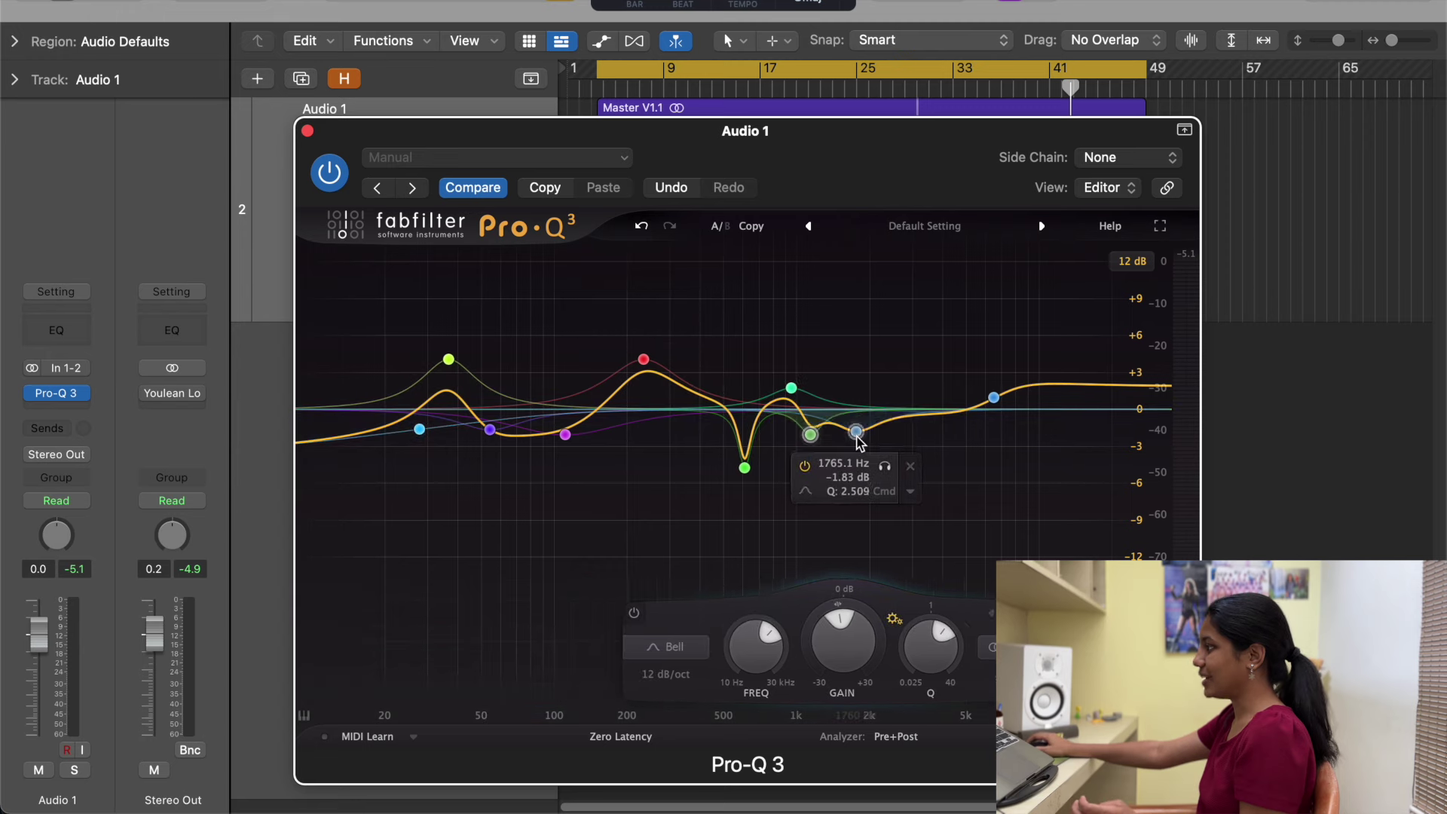
click(907, 429)
click(928, 382)
click(953, 380)
click(1045, 400)
click(1066, 400)
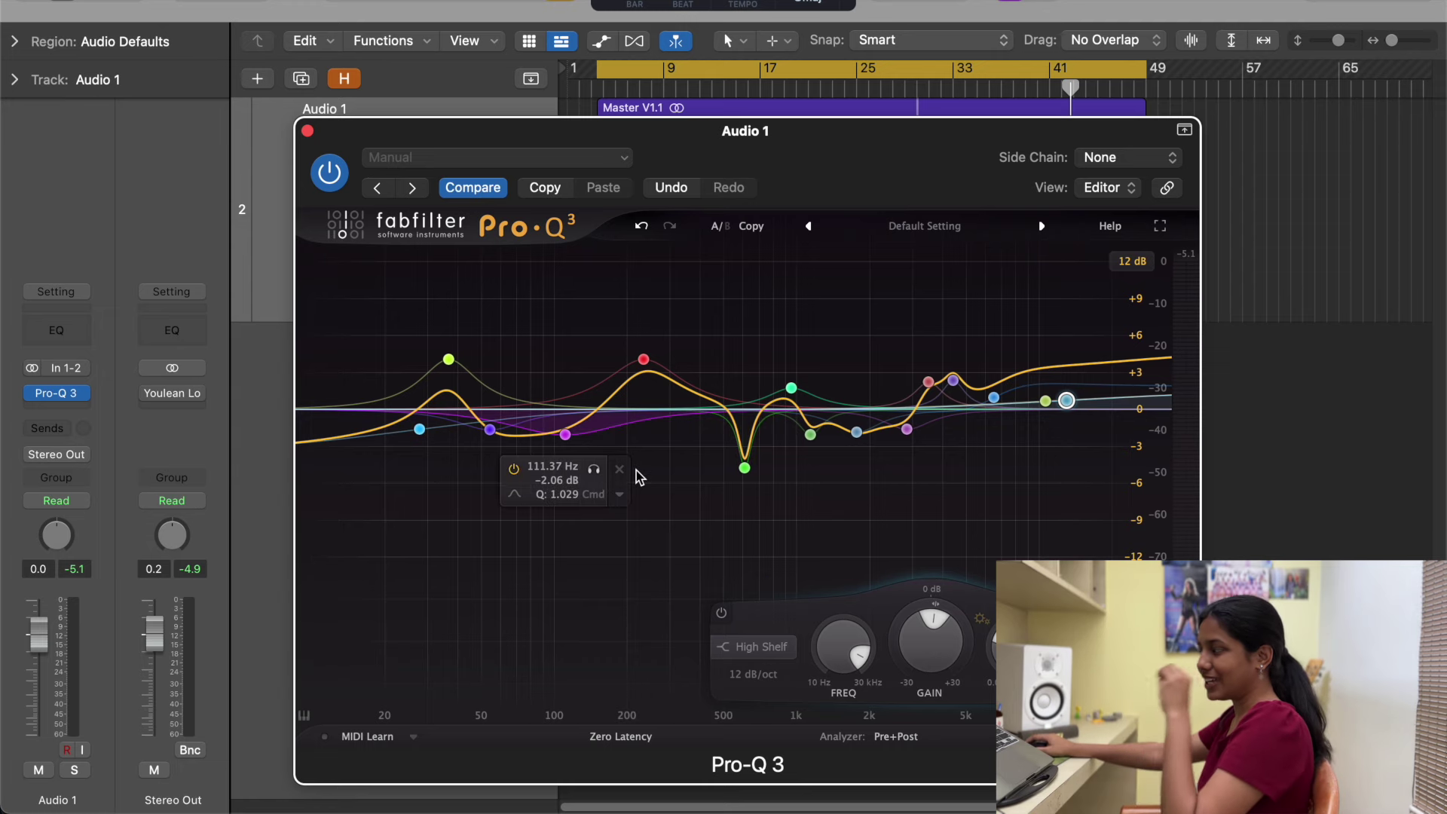
mouse_move(363, 560)
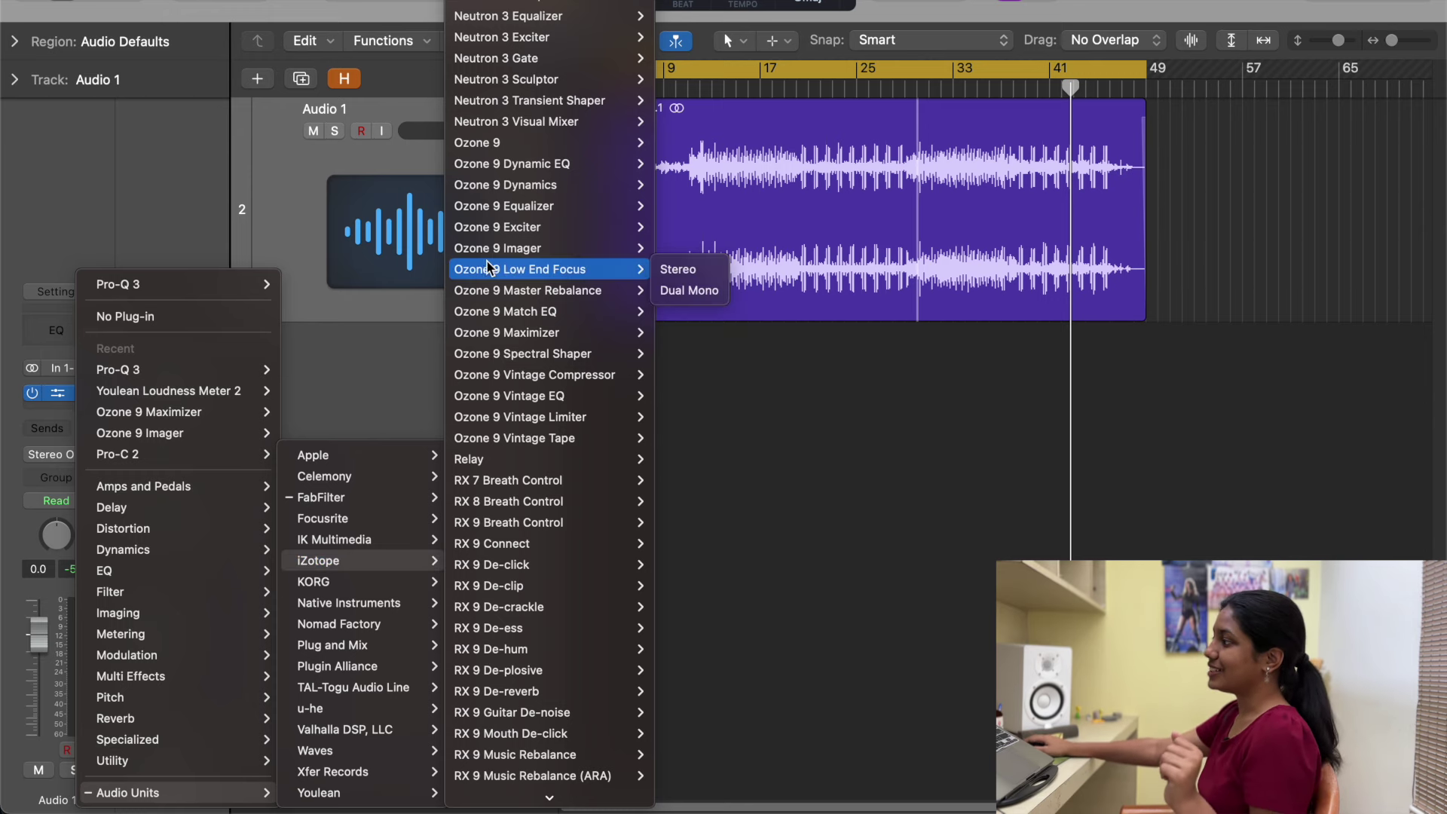
- Load Ozone 9 Imager in stereo, start playback, and add a band split near 1.8 kHz
mouse_move(497, 249)
click(679, 247)
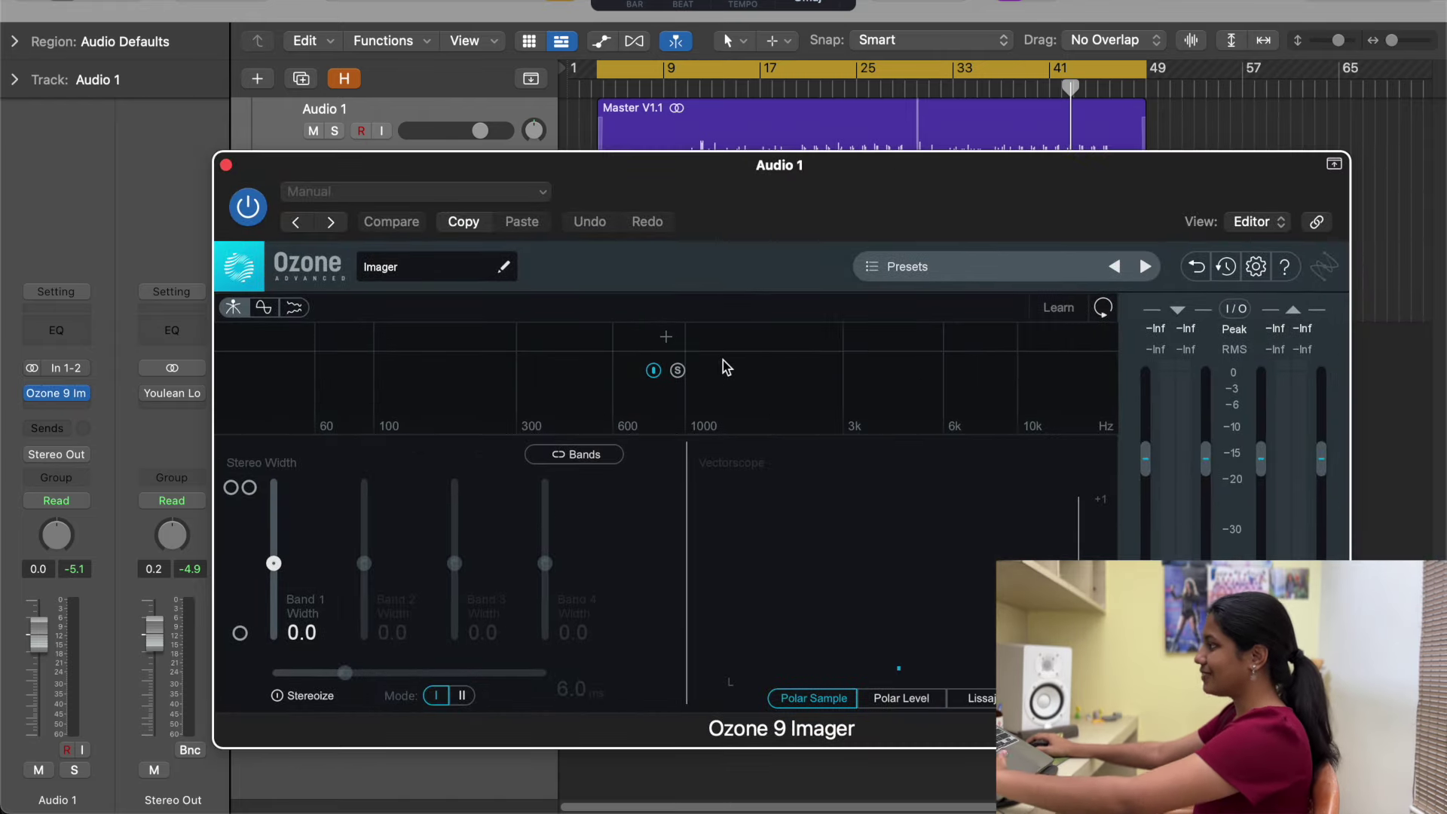
key(space)
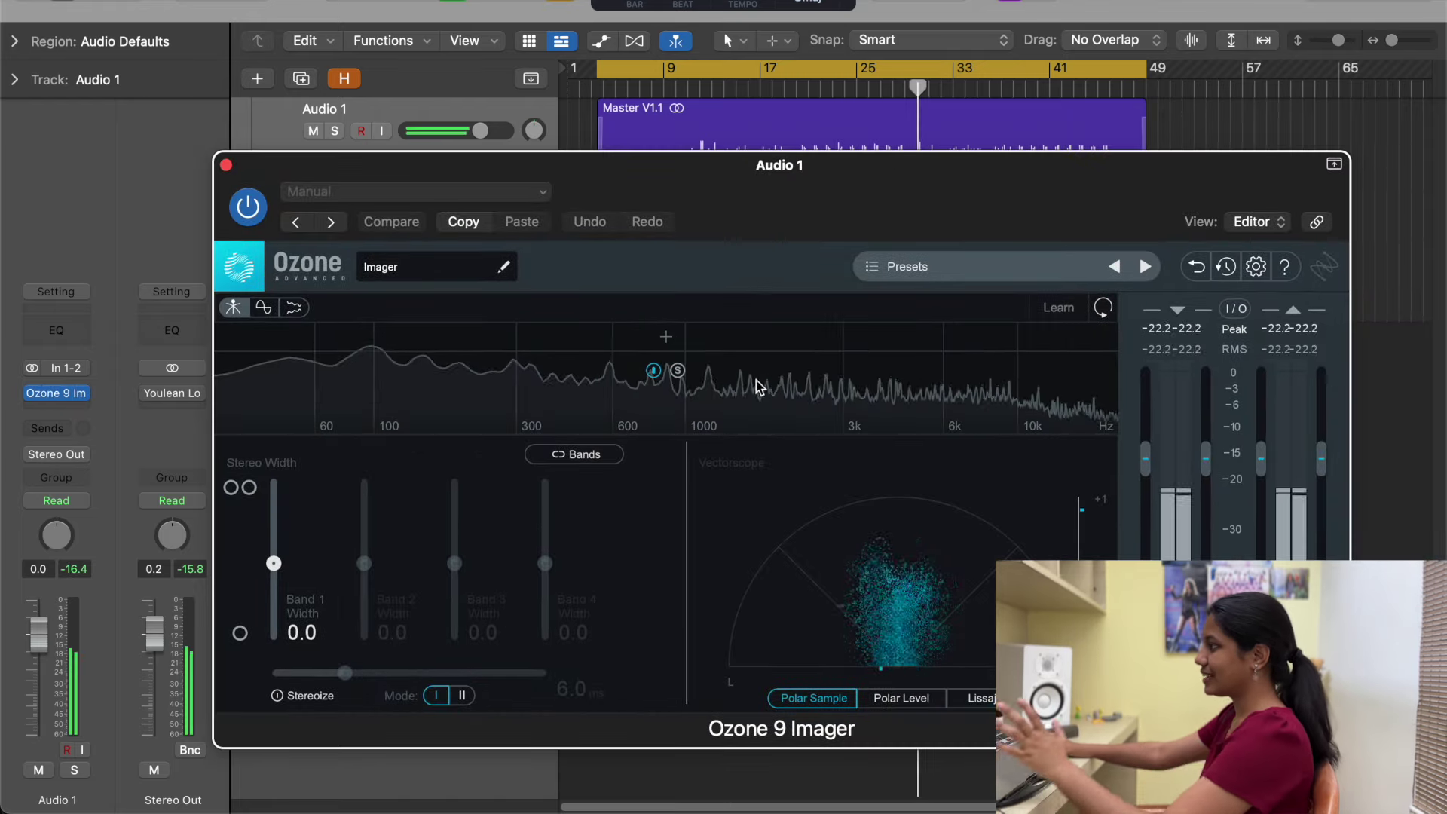
click(786, 338)
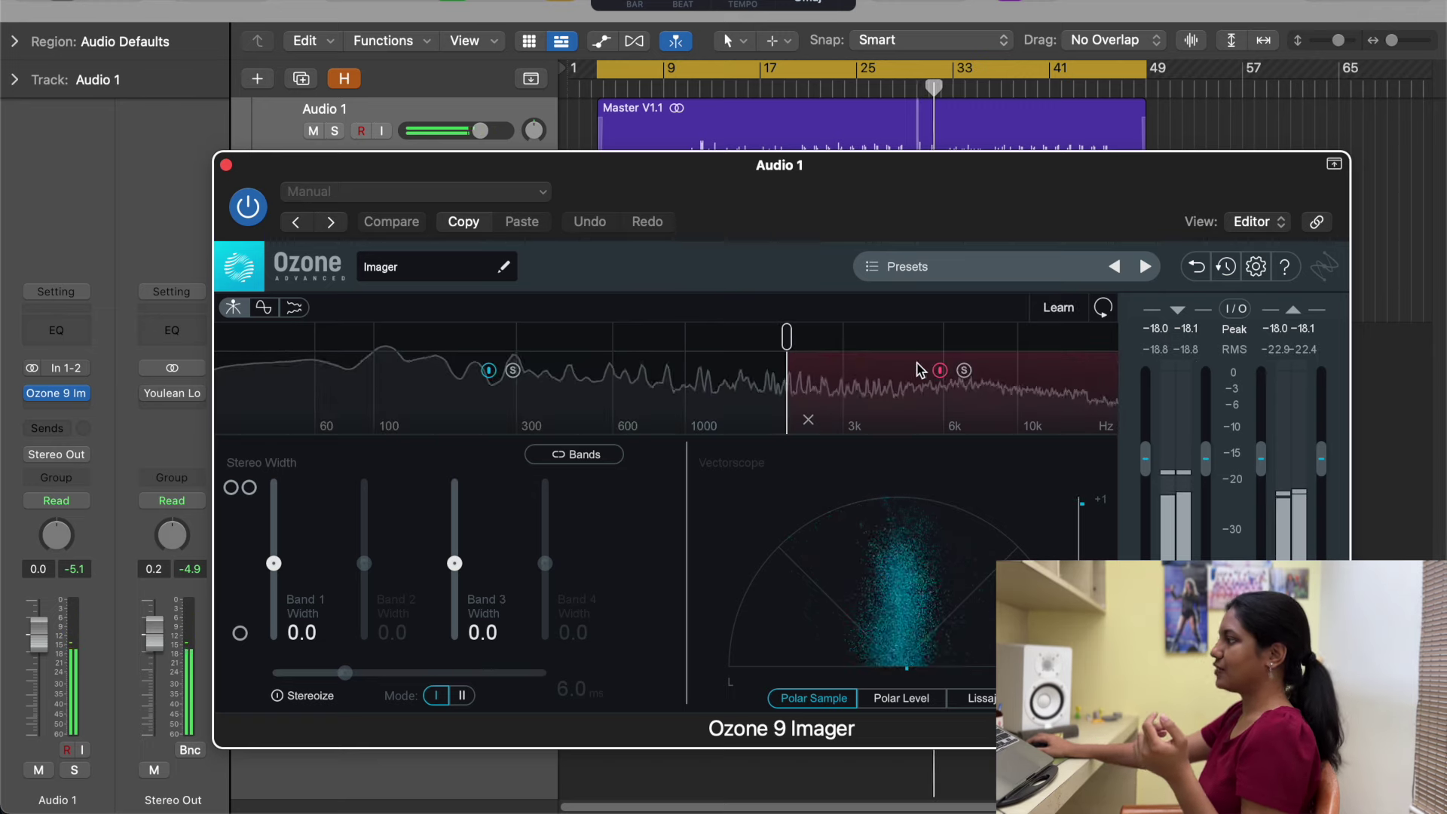
- Move the Imager band split to about 1.6 kHz and set Band 3 width to 55.7
drag(786, 337, 755, 340)
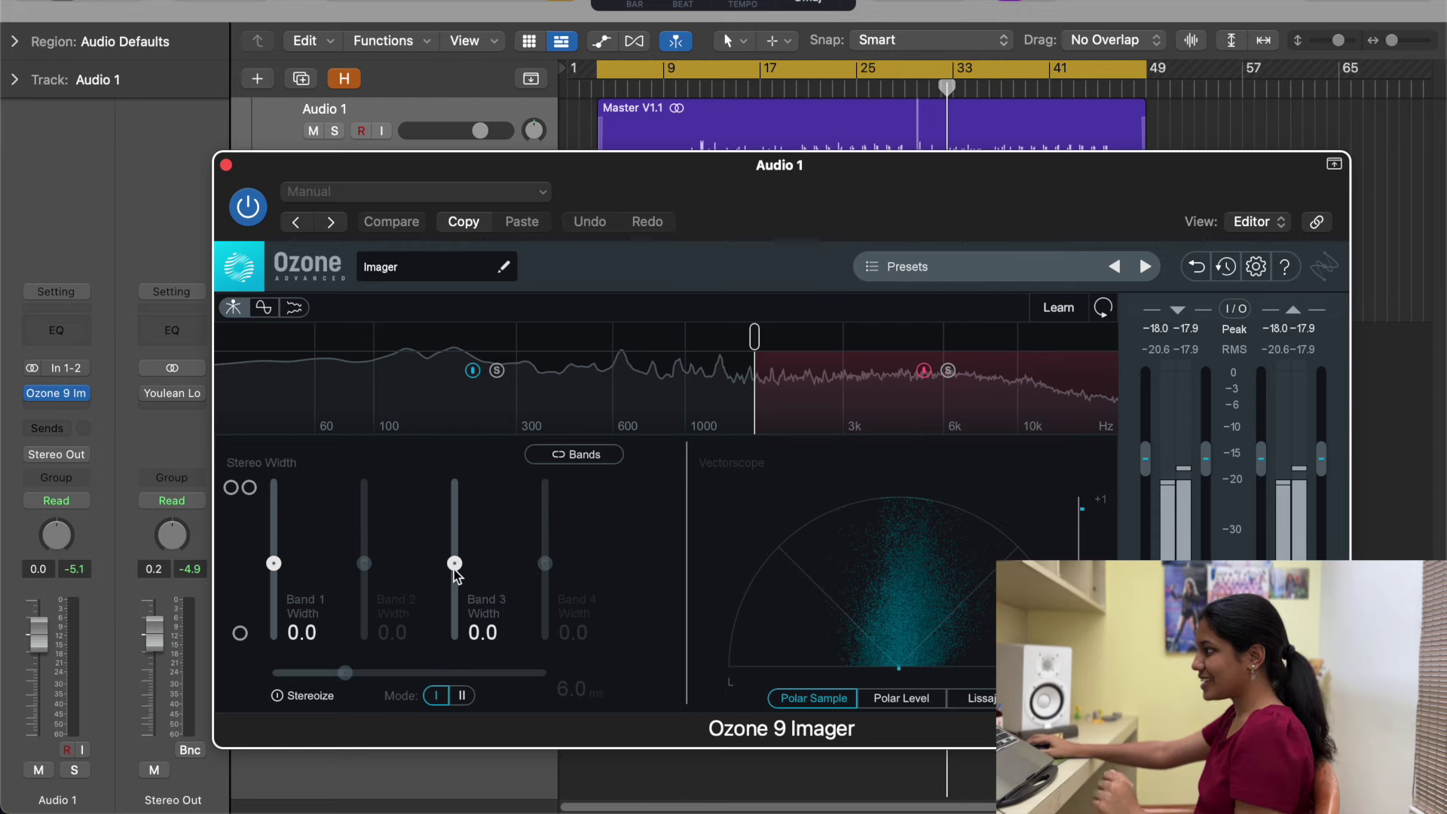
drag(455, 569, 573, 457)
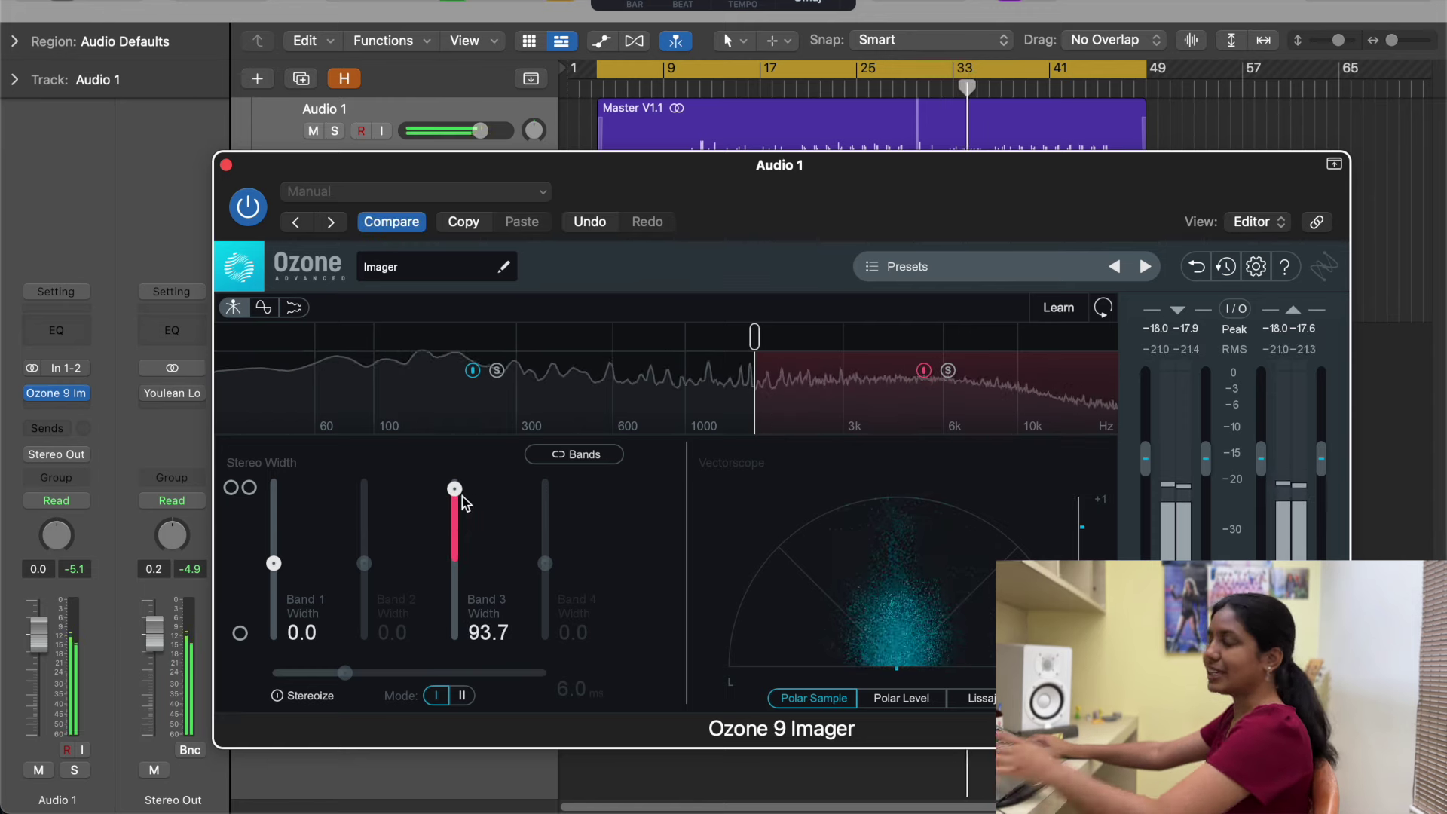
drag(457, 494, 463, 525)
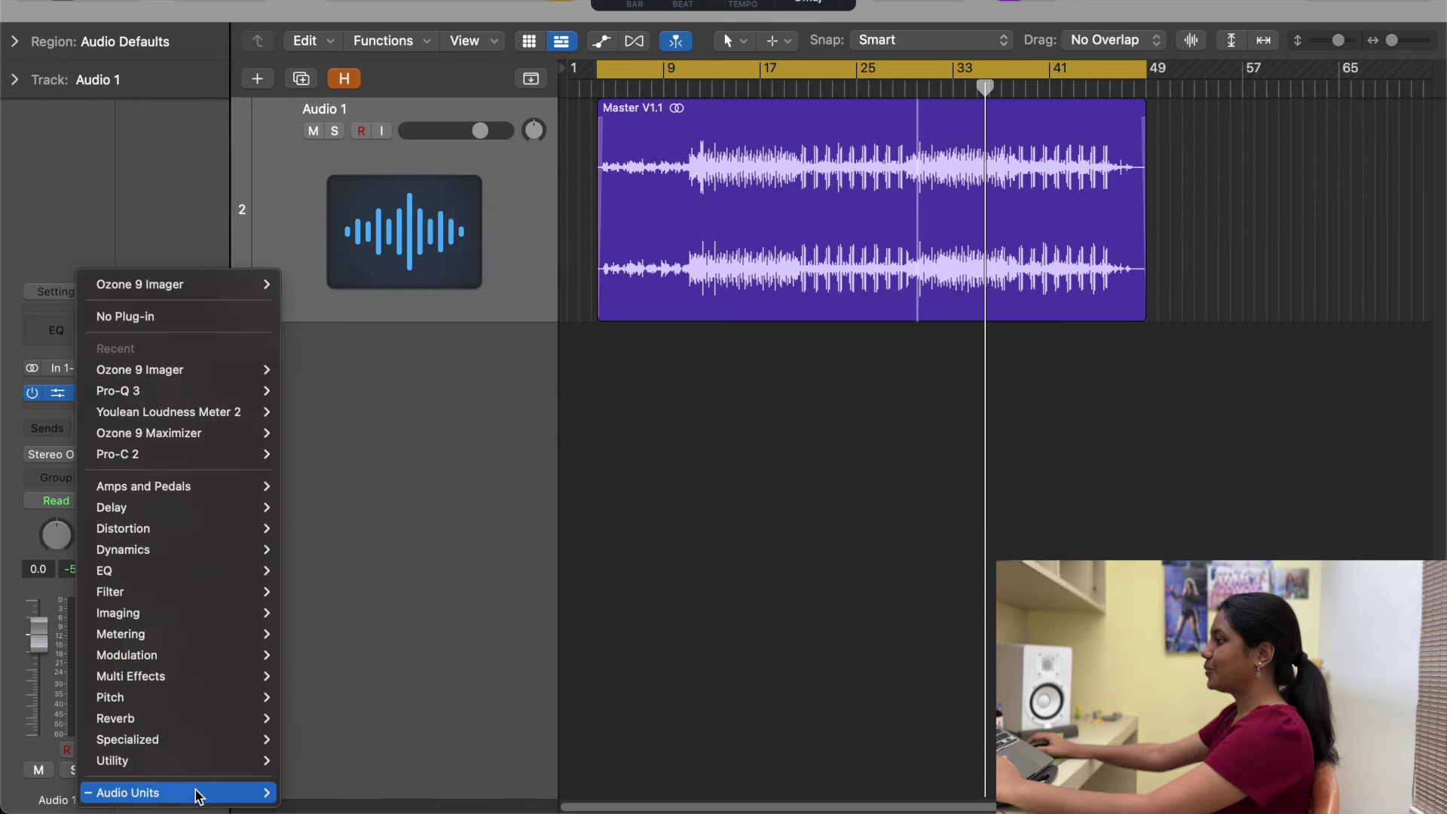
- Insert Tonal Balance Control 2 in stereo on Audio 1 and audition it during playback
mouse_move(193, 791)
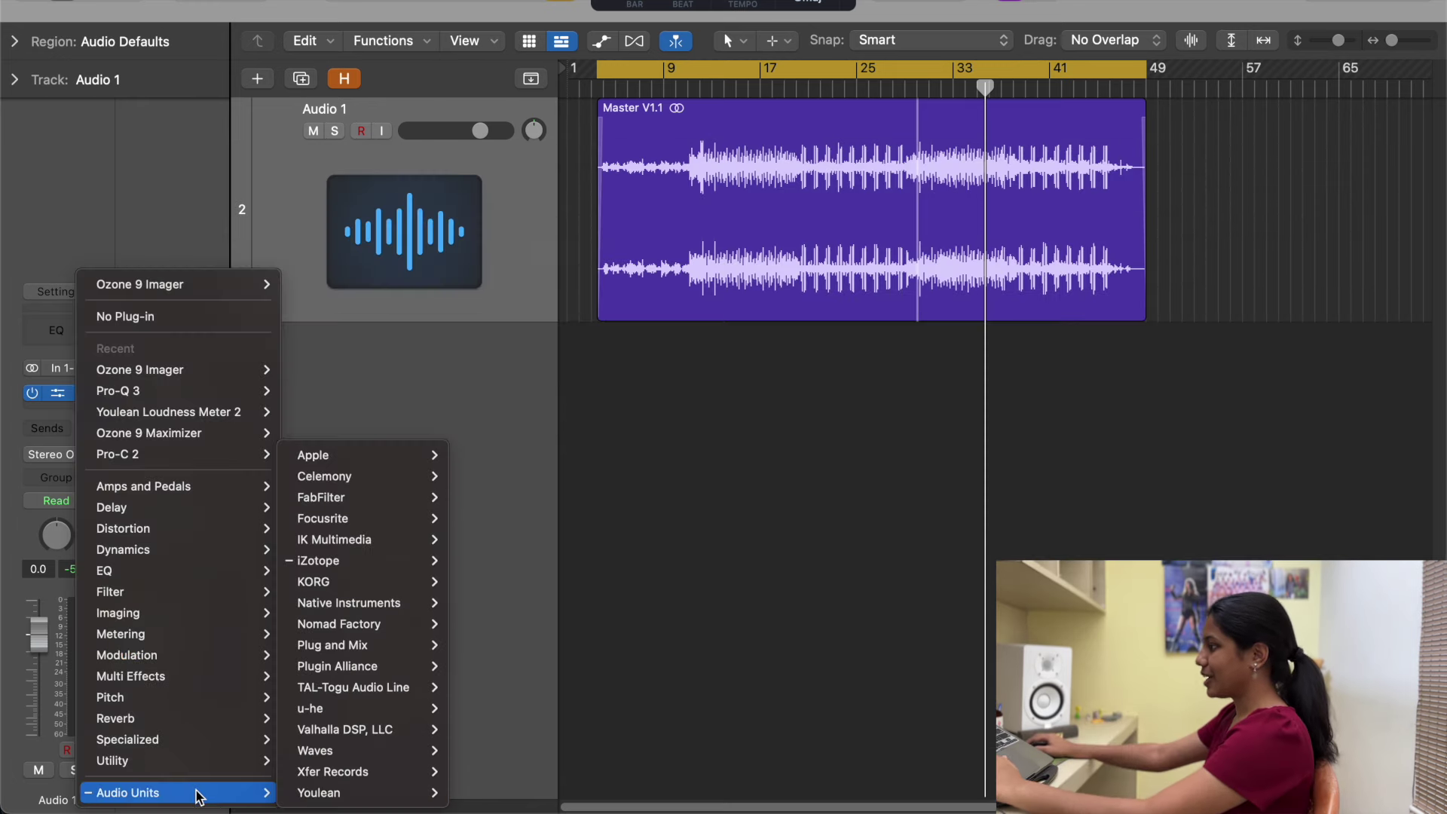
mouse_move(312, 560)
mouse_move(609, 589)
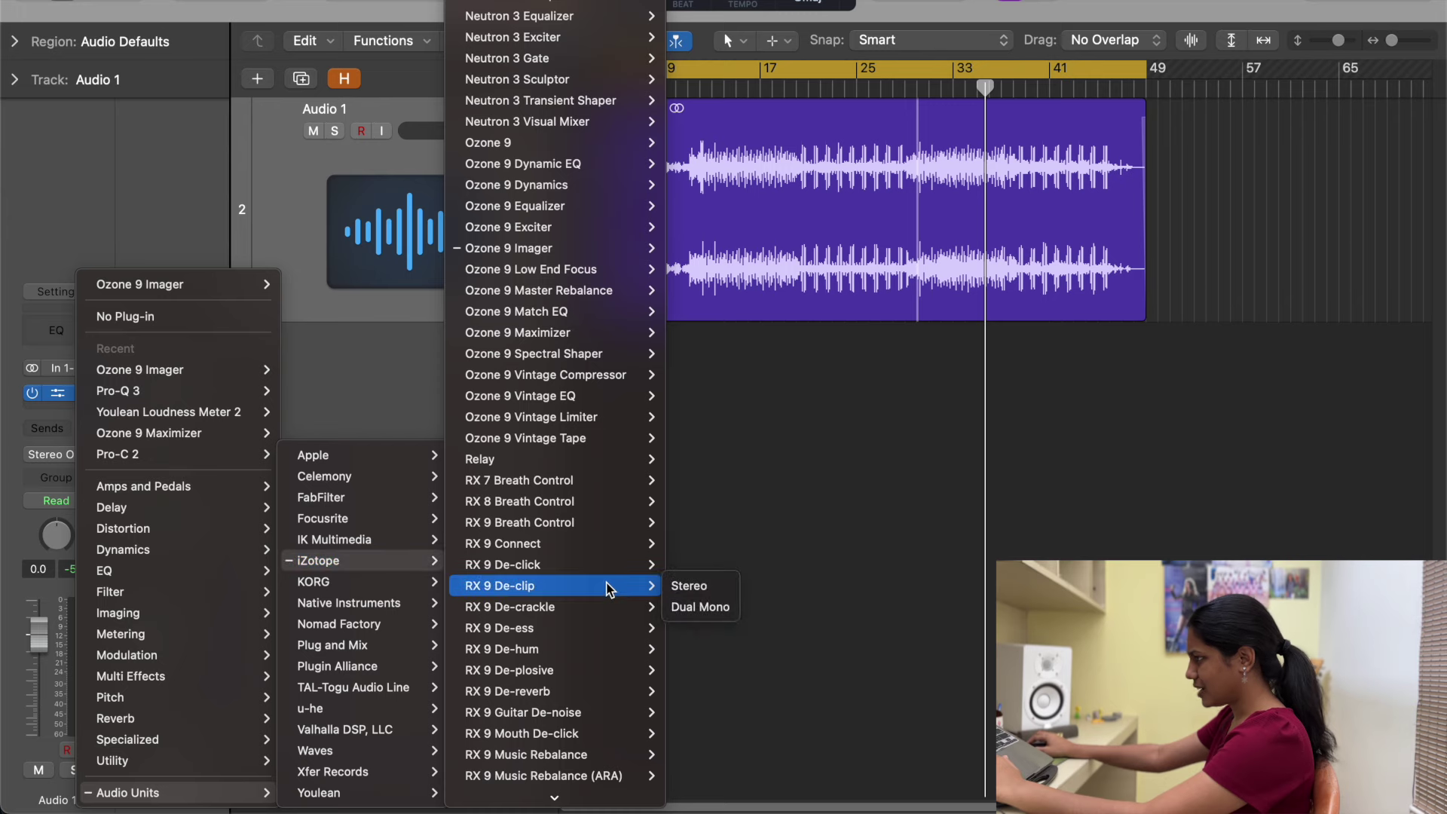
mouse_move(607, 771)
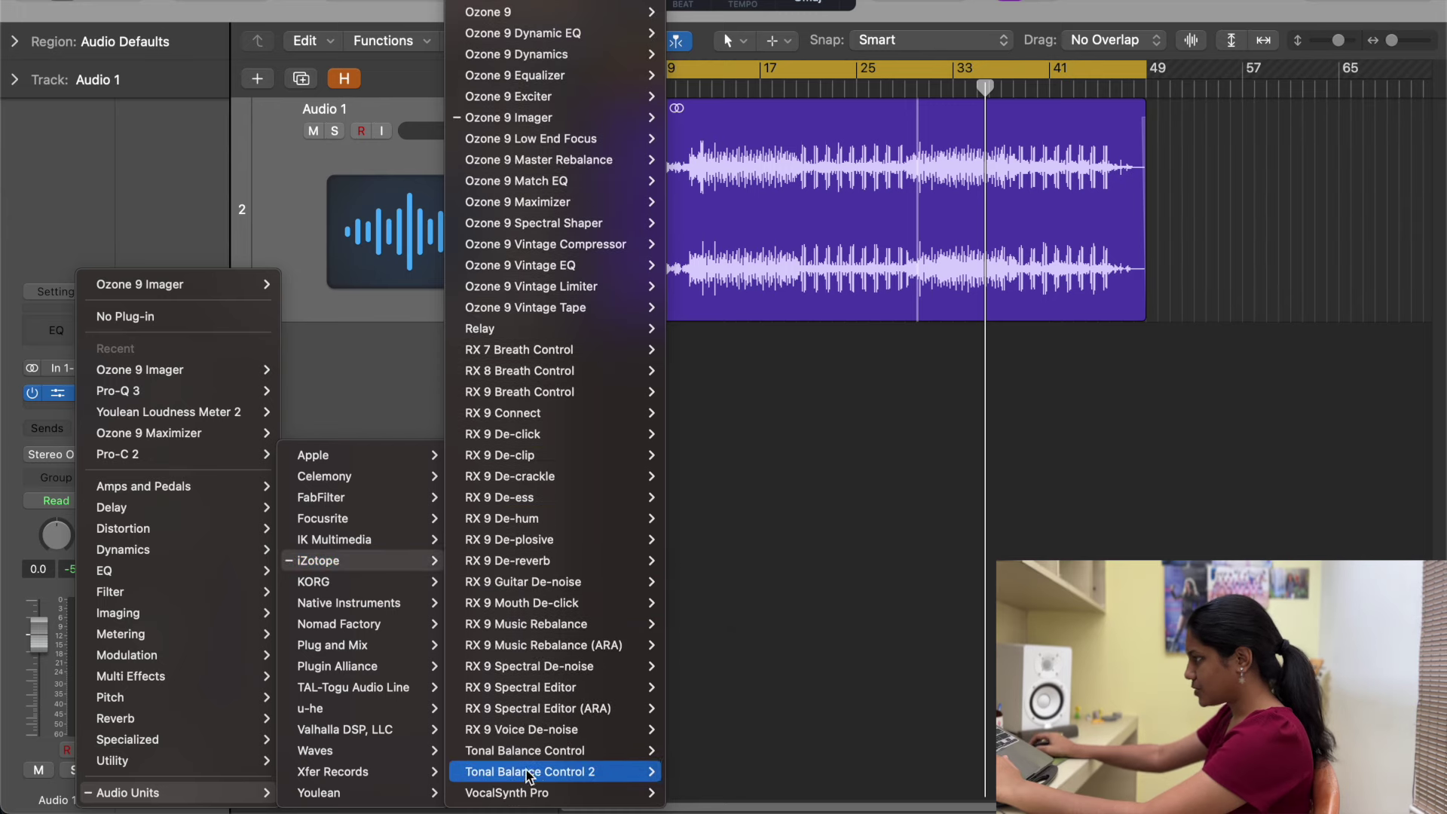
click(682, 772)
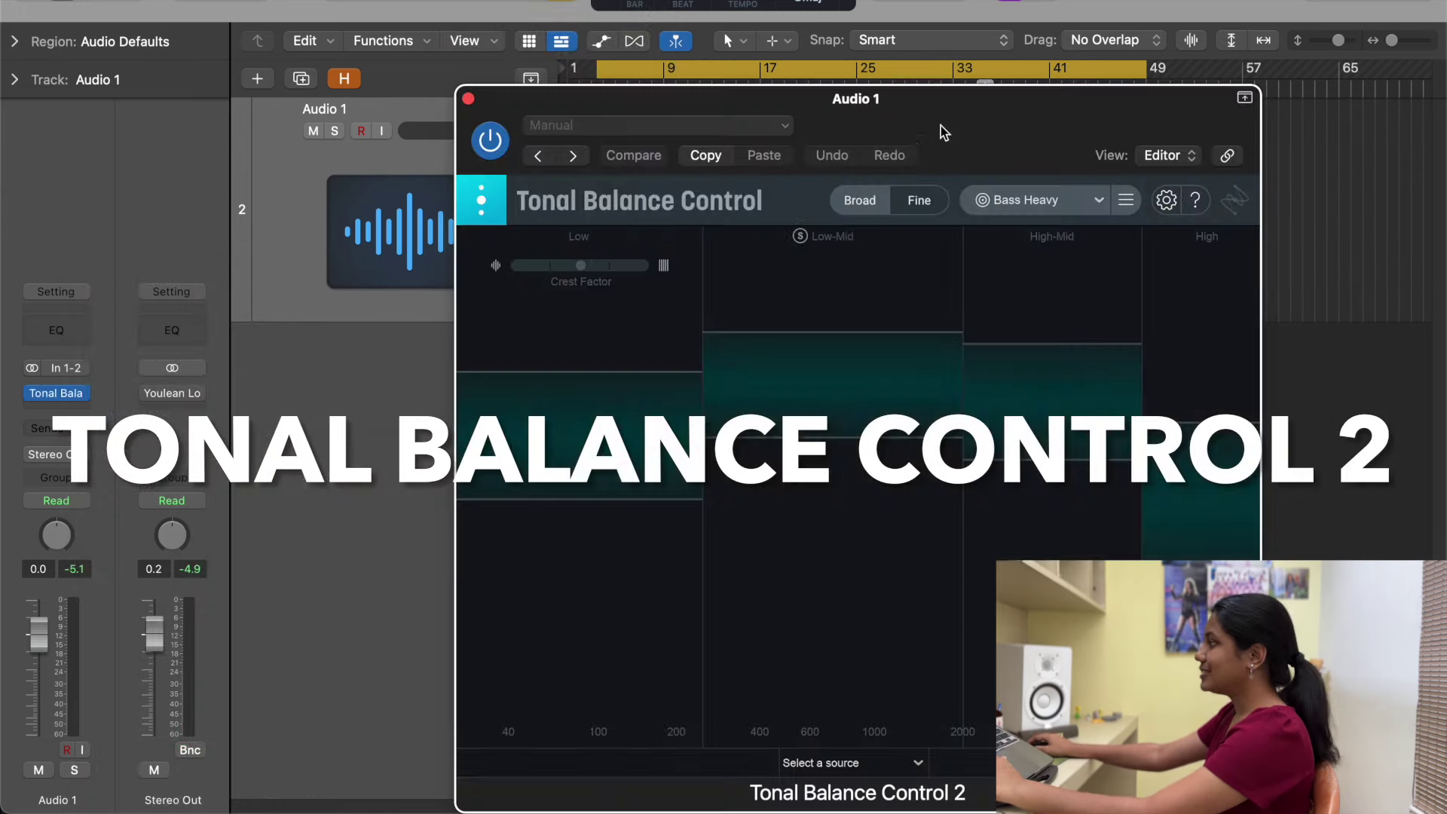
drag(832, 148, 873, 120)
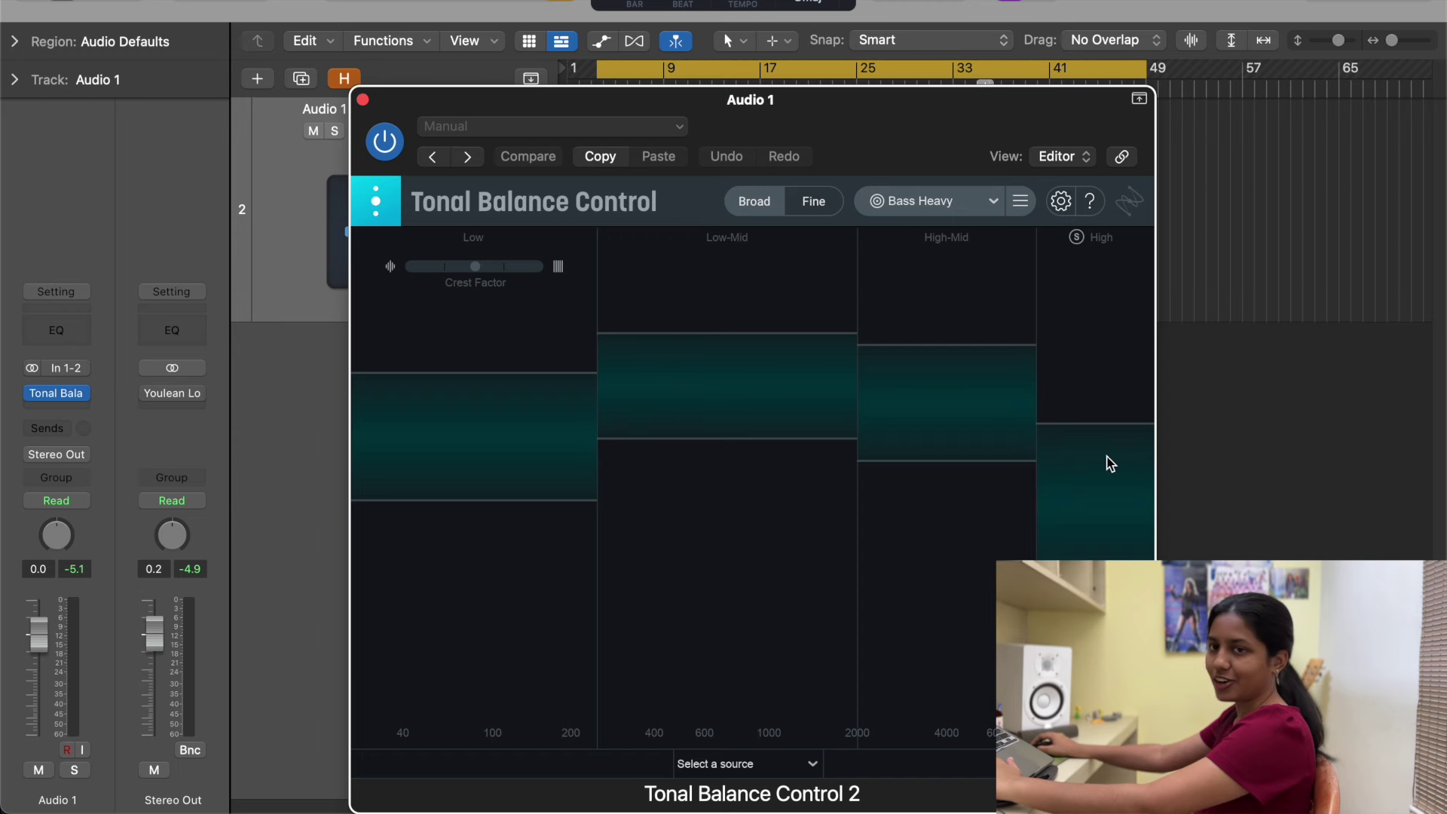
key(space)
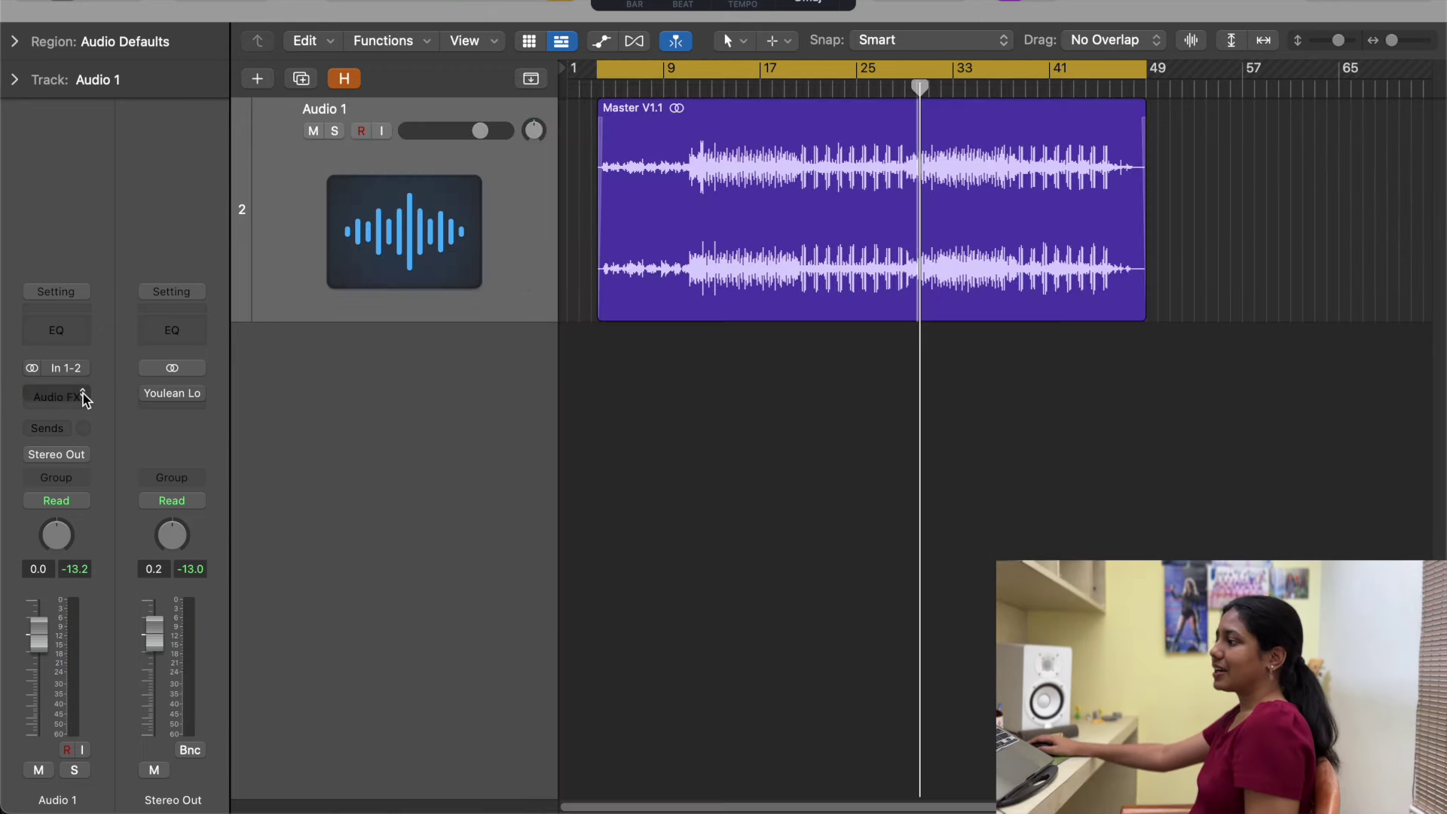
click(84, 397)
- Pick Melodyne (ARA) in stereo from the Recent list for the Audio 1 insert
mouse_move(113, 445)
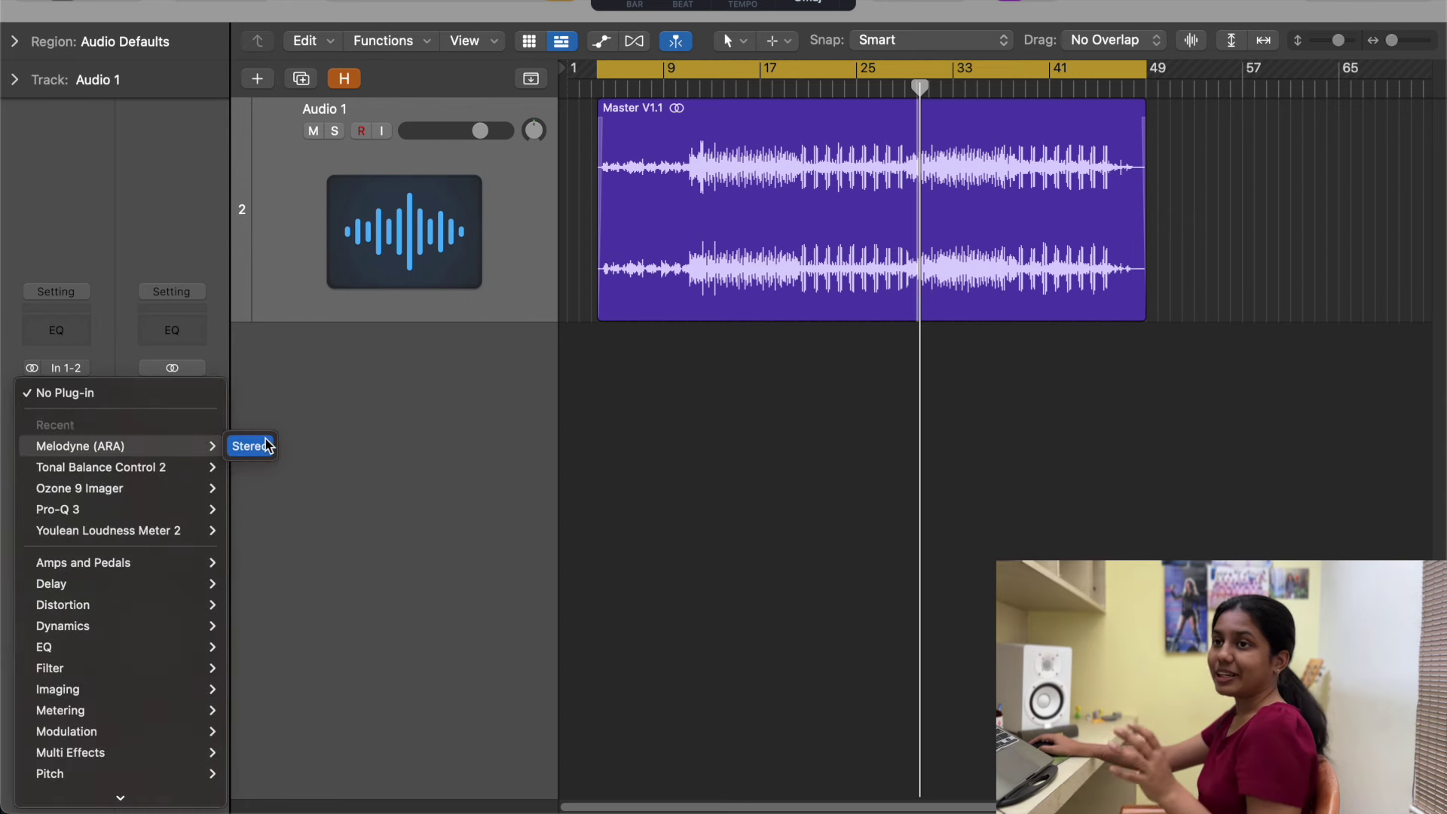
click(267, 446)
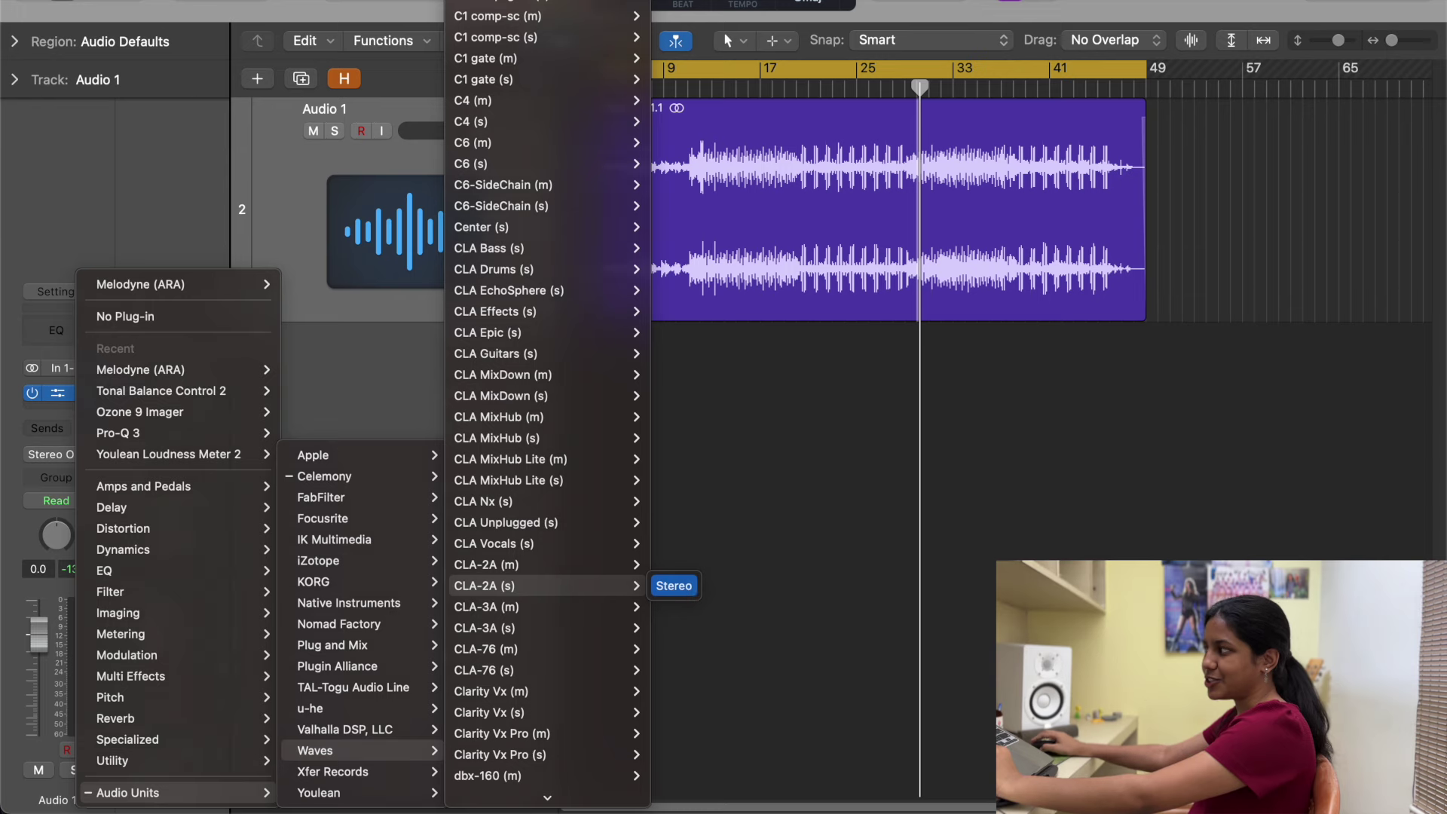
- Load the stereo Waves CLA-2A (s) on Audio 1 and move its window lower
click(675, 588)
drag(843, 231, 779, 294)
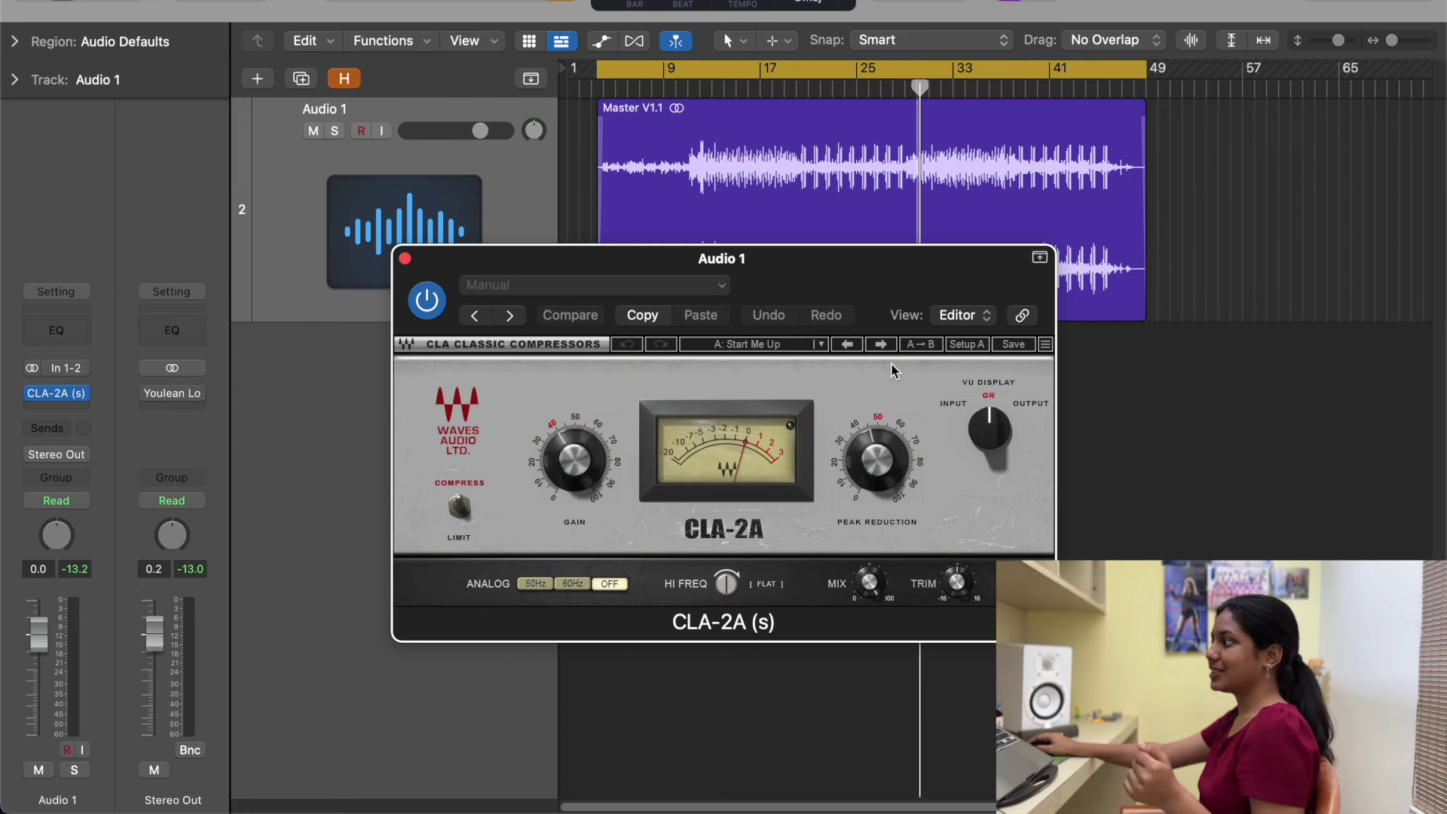
drag(817, 277, 811, 301)
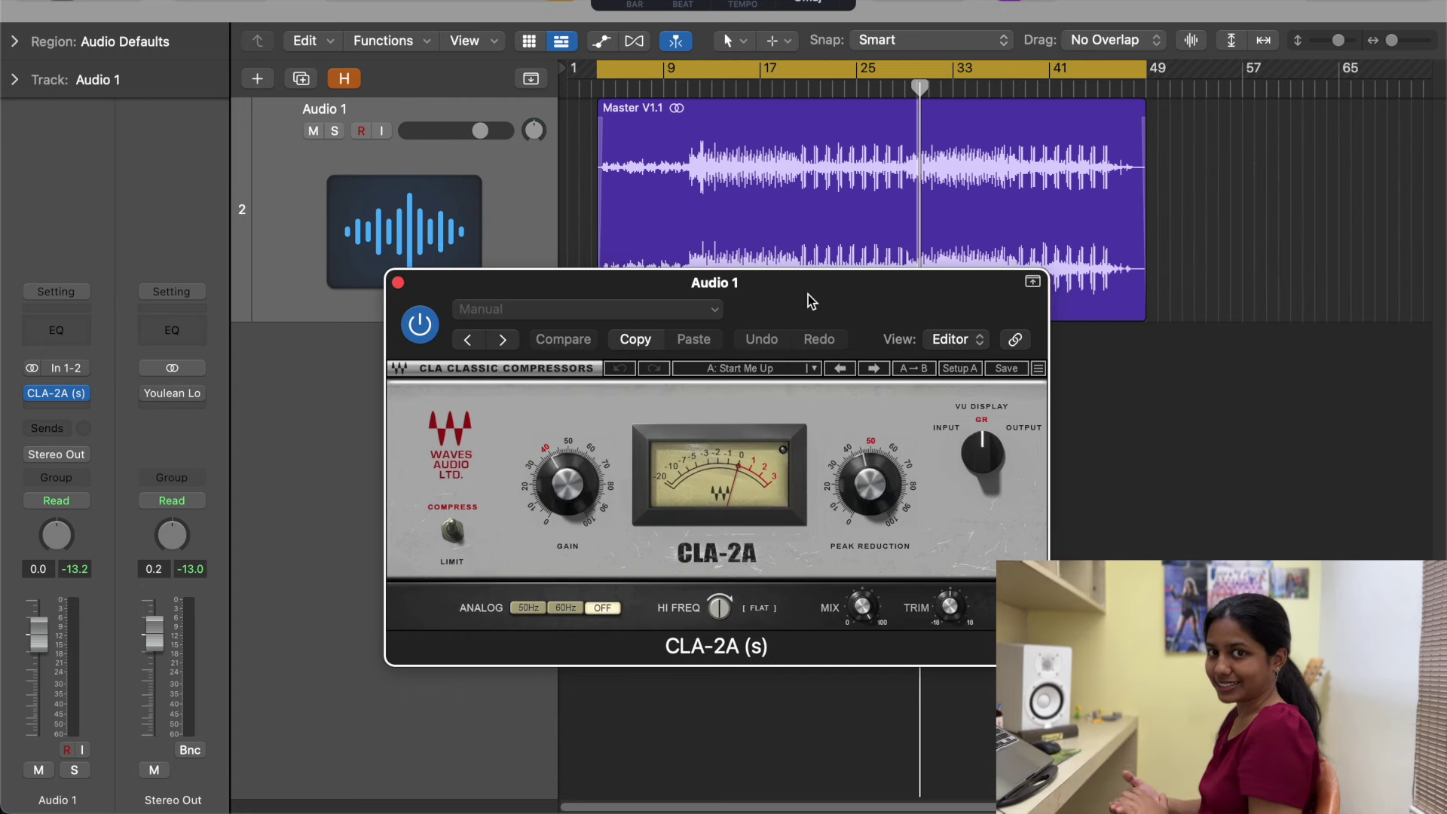